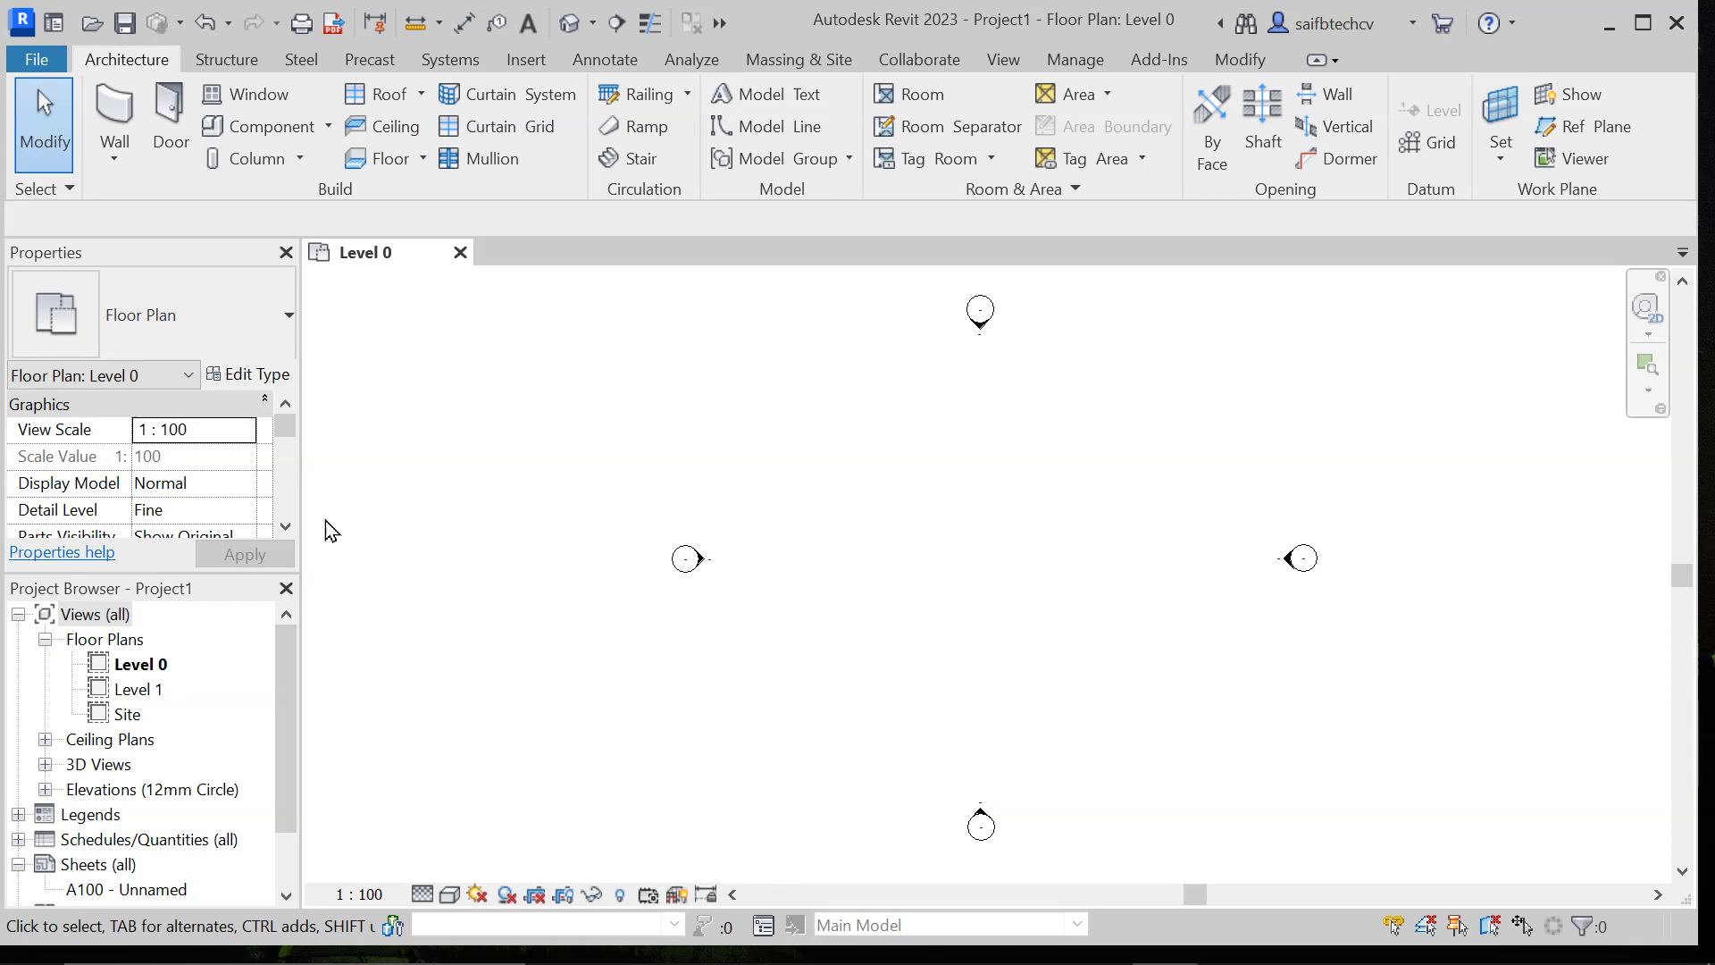
Step: Draw one straight horizontal wall 10100 long on the Level 0 plan, cancelling the chained segment
{"action": "left_click", "coordinate": [115, 111]}
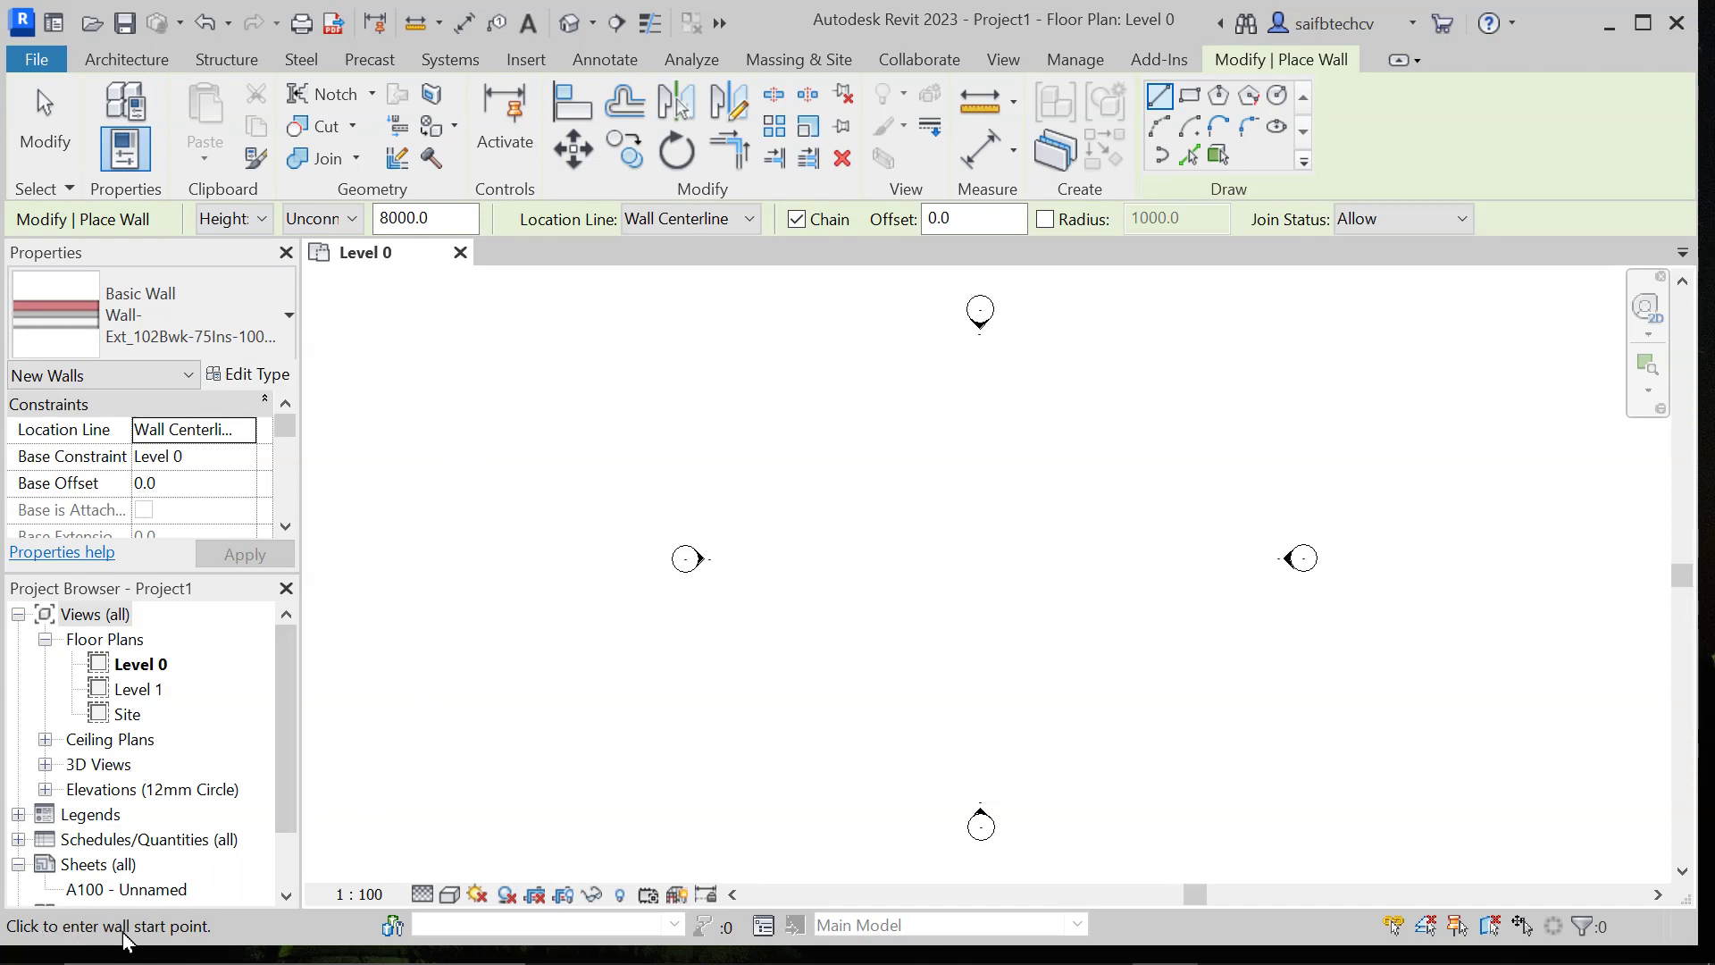
{"action": "left_click", "coordinate": [861, 469]}
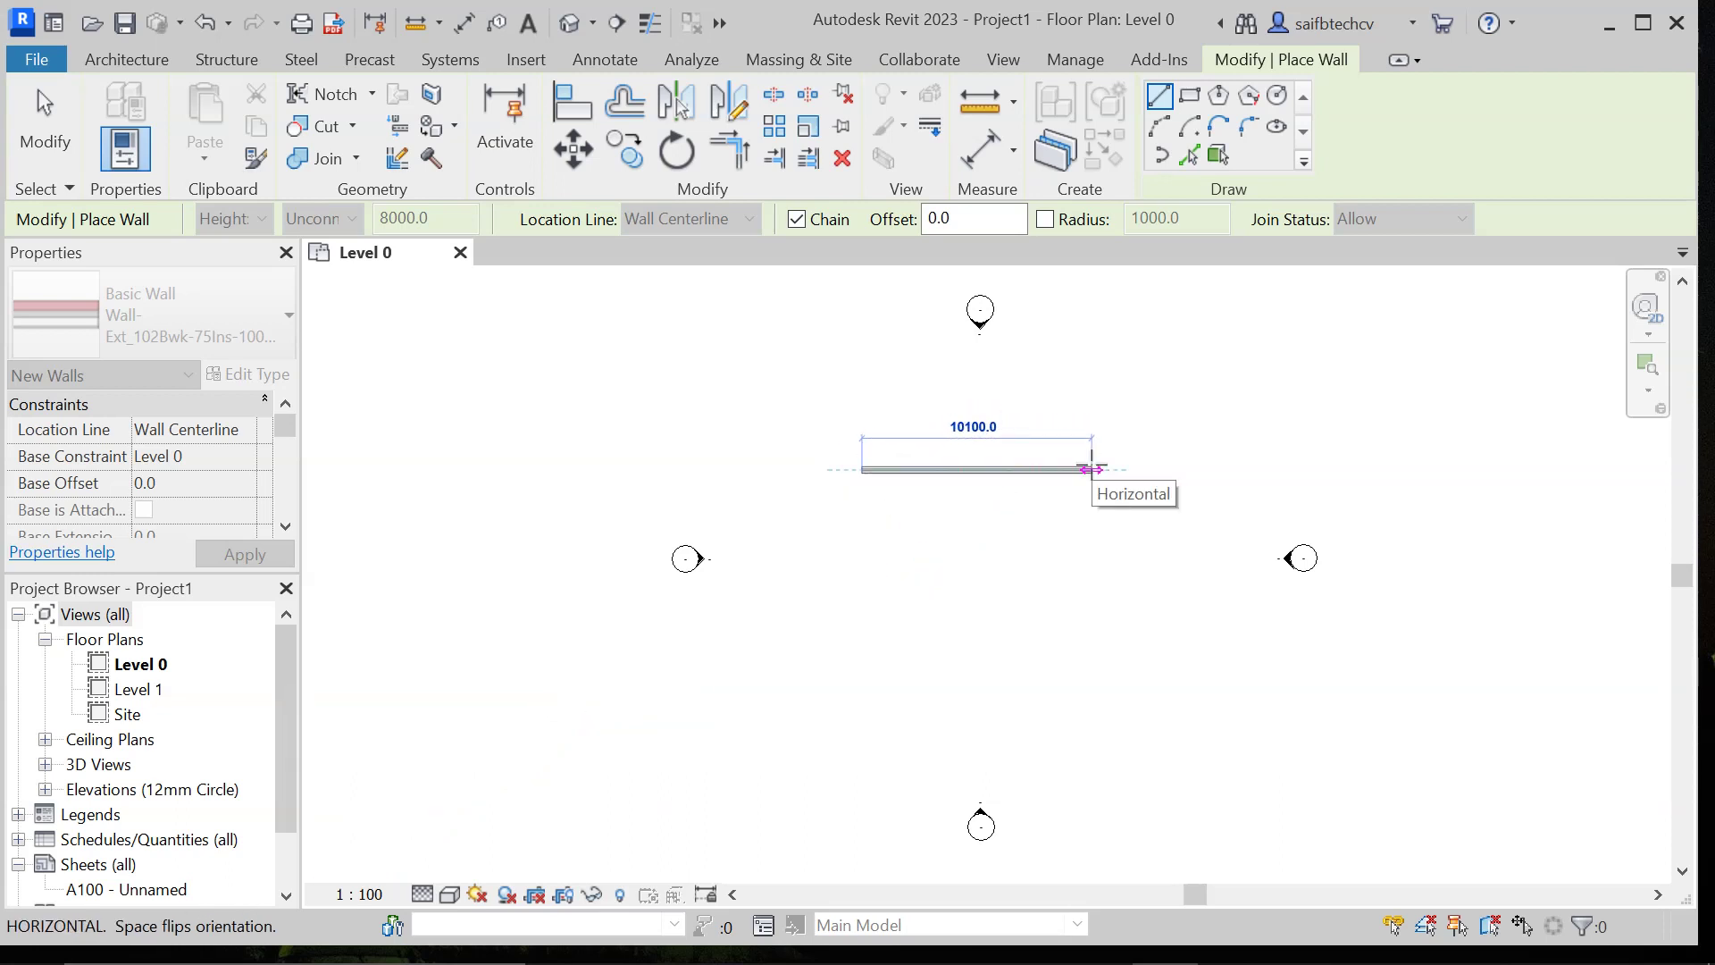
{"action": "key", "text": "alt"}
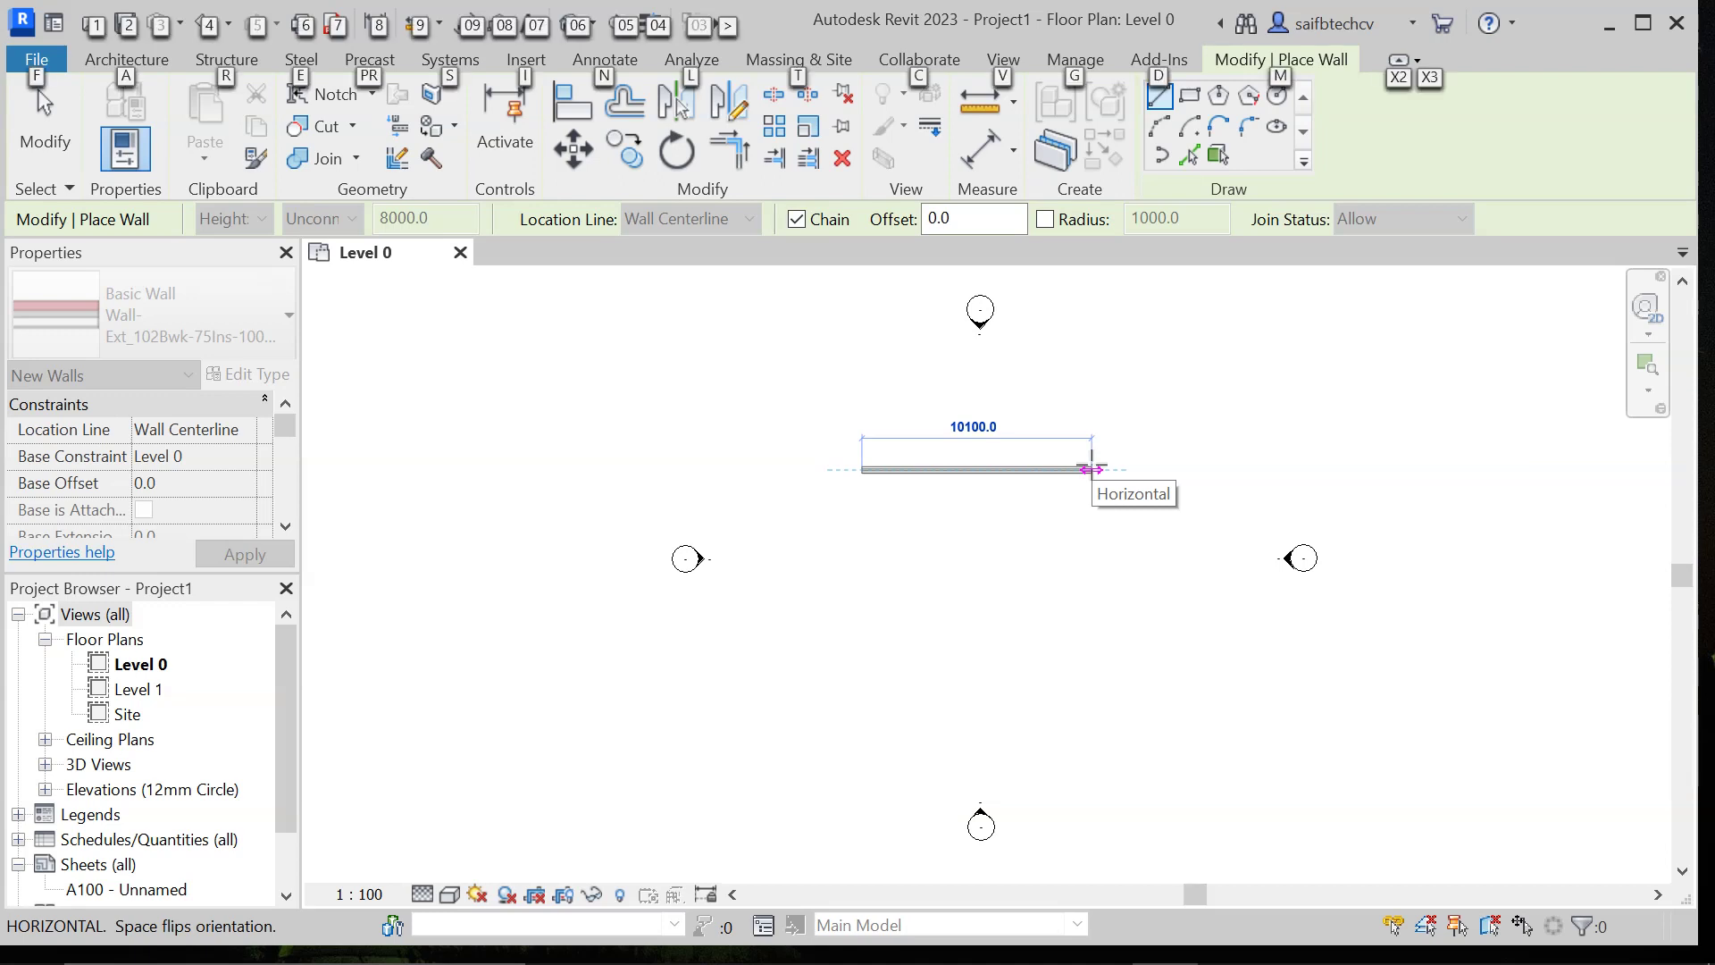
{"action": "key", "text": "alt"}
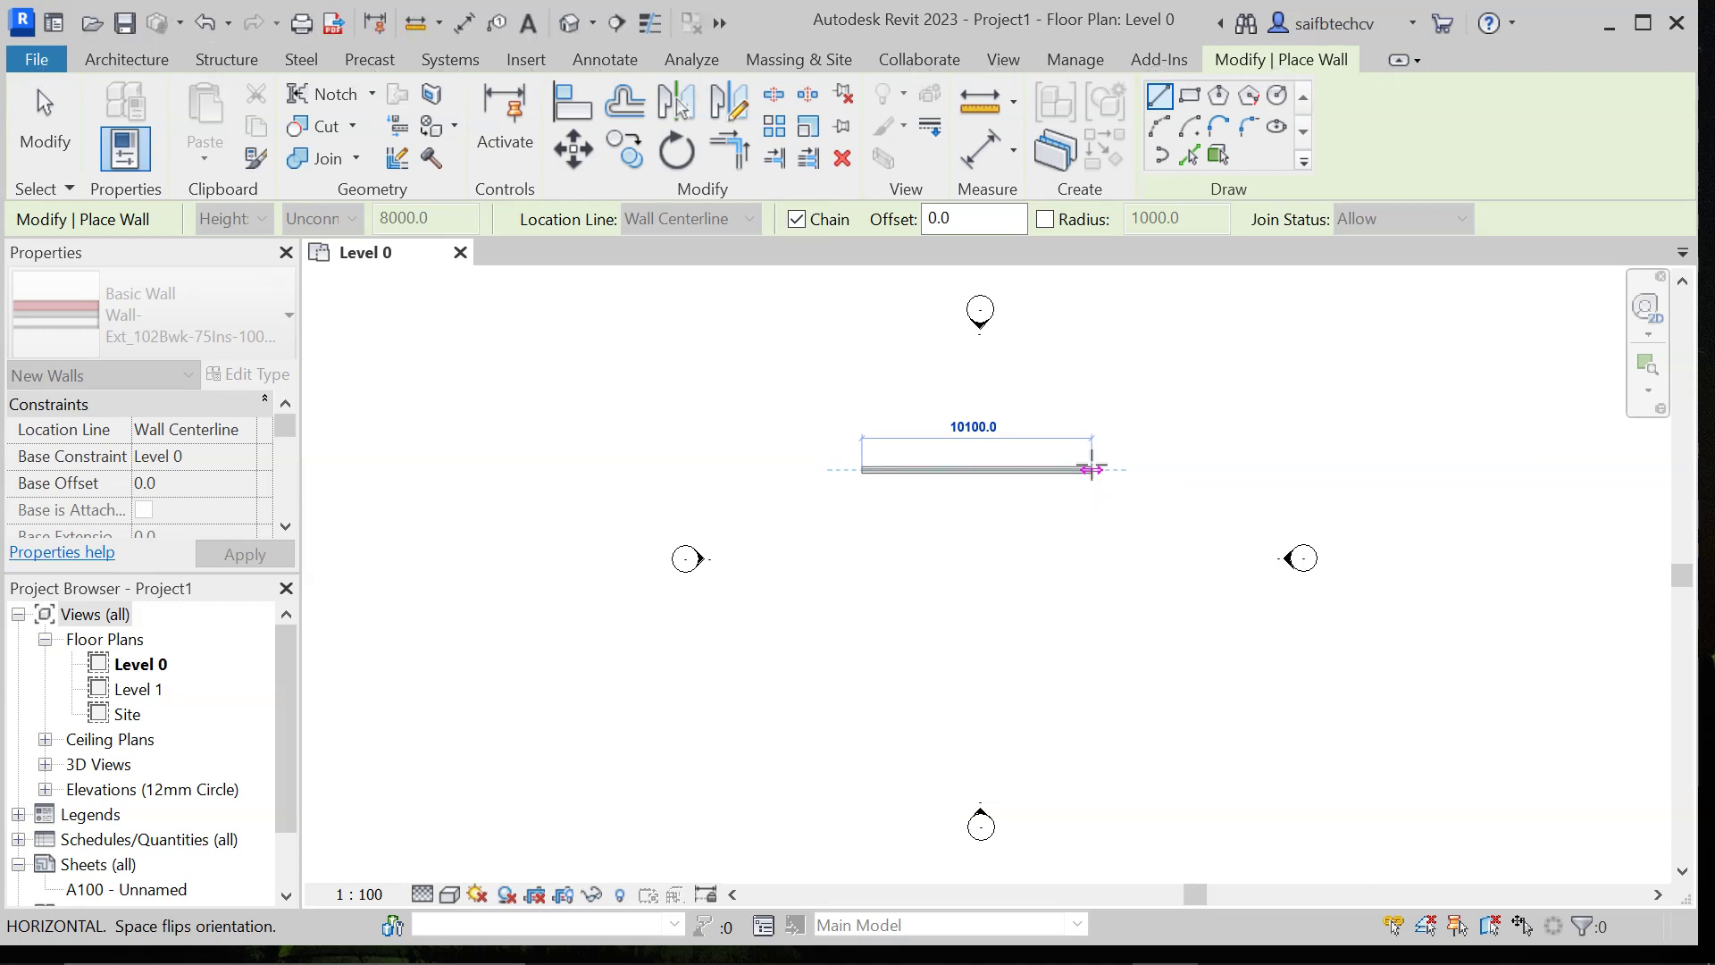
{"action": "left_click", "coordinate": [1091, 468]}
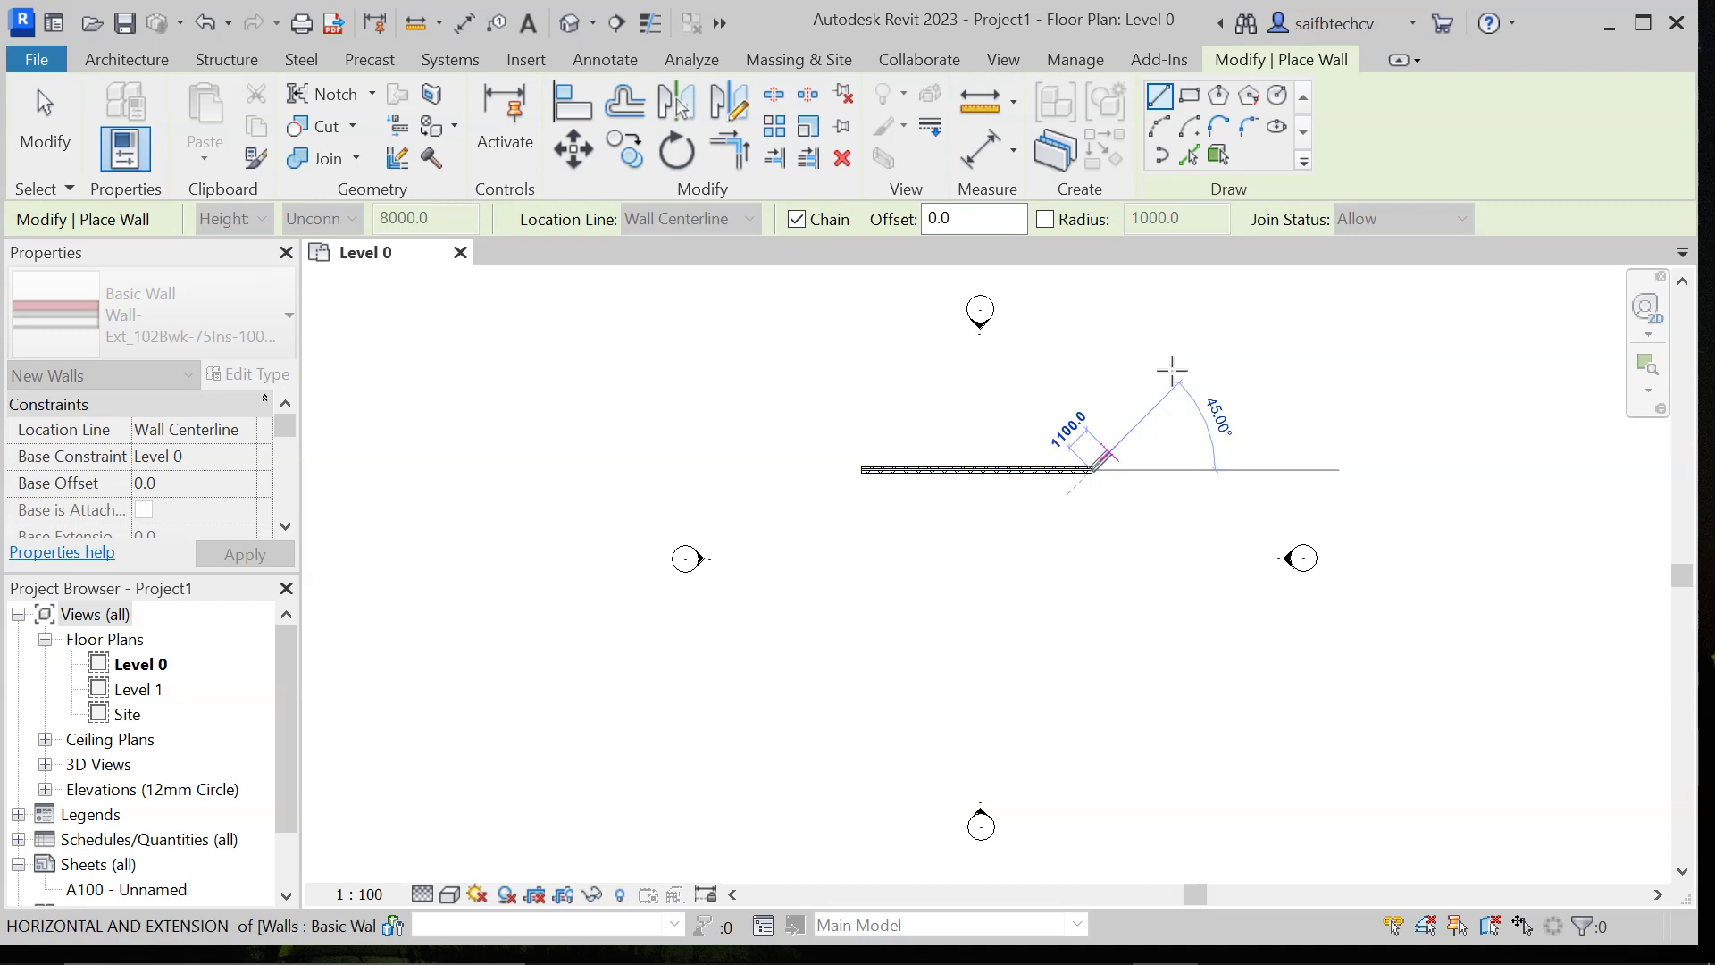
{"action": "right_click", "coordinate": [1173, 389]}
{"action": "left_click", "coordinate": [1250, 417]}
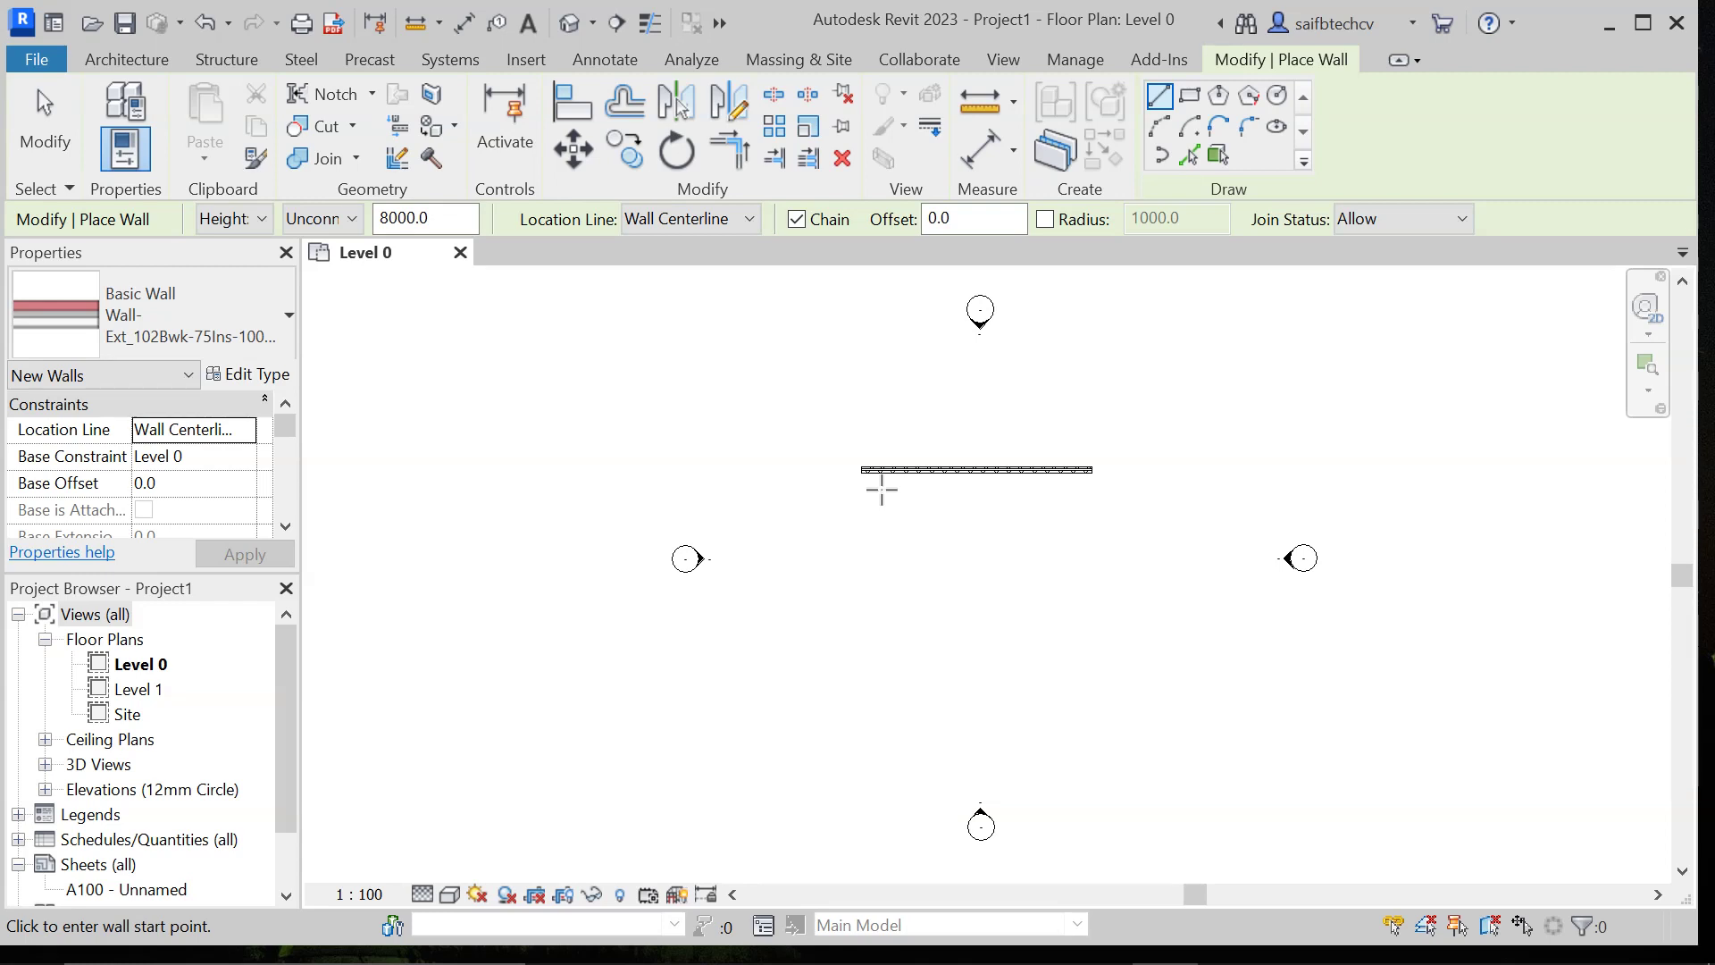
{"action": "key", "text": "Escape"}
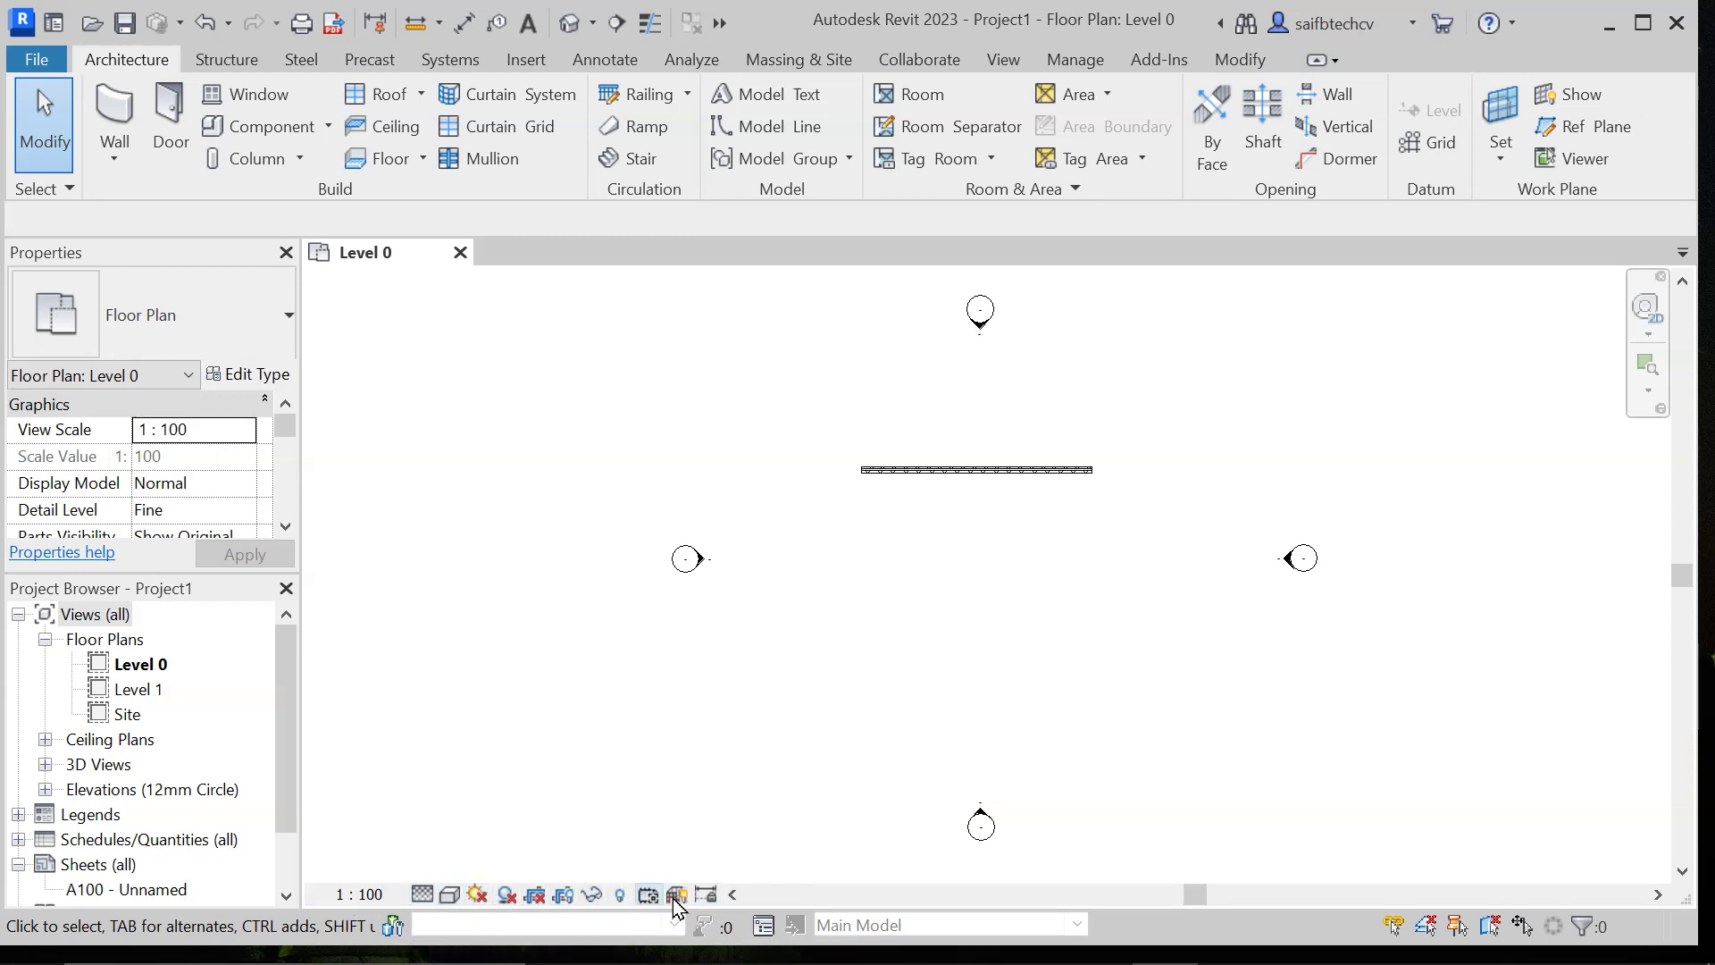
{"action": "left_click", "coordinate": [359, 894]}
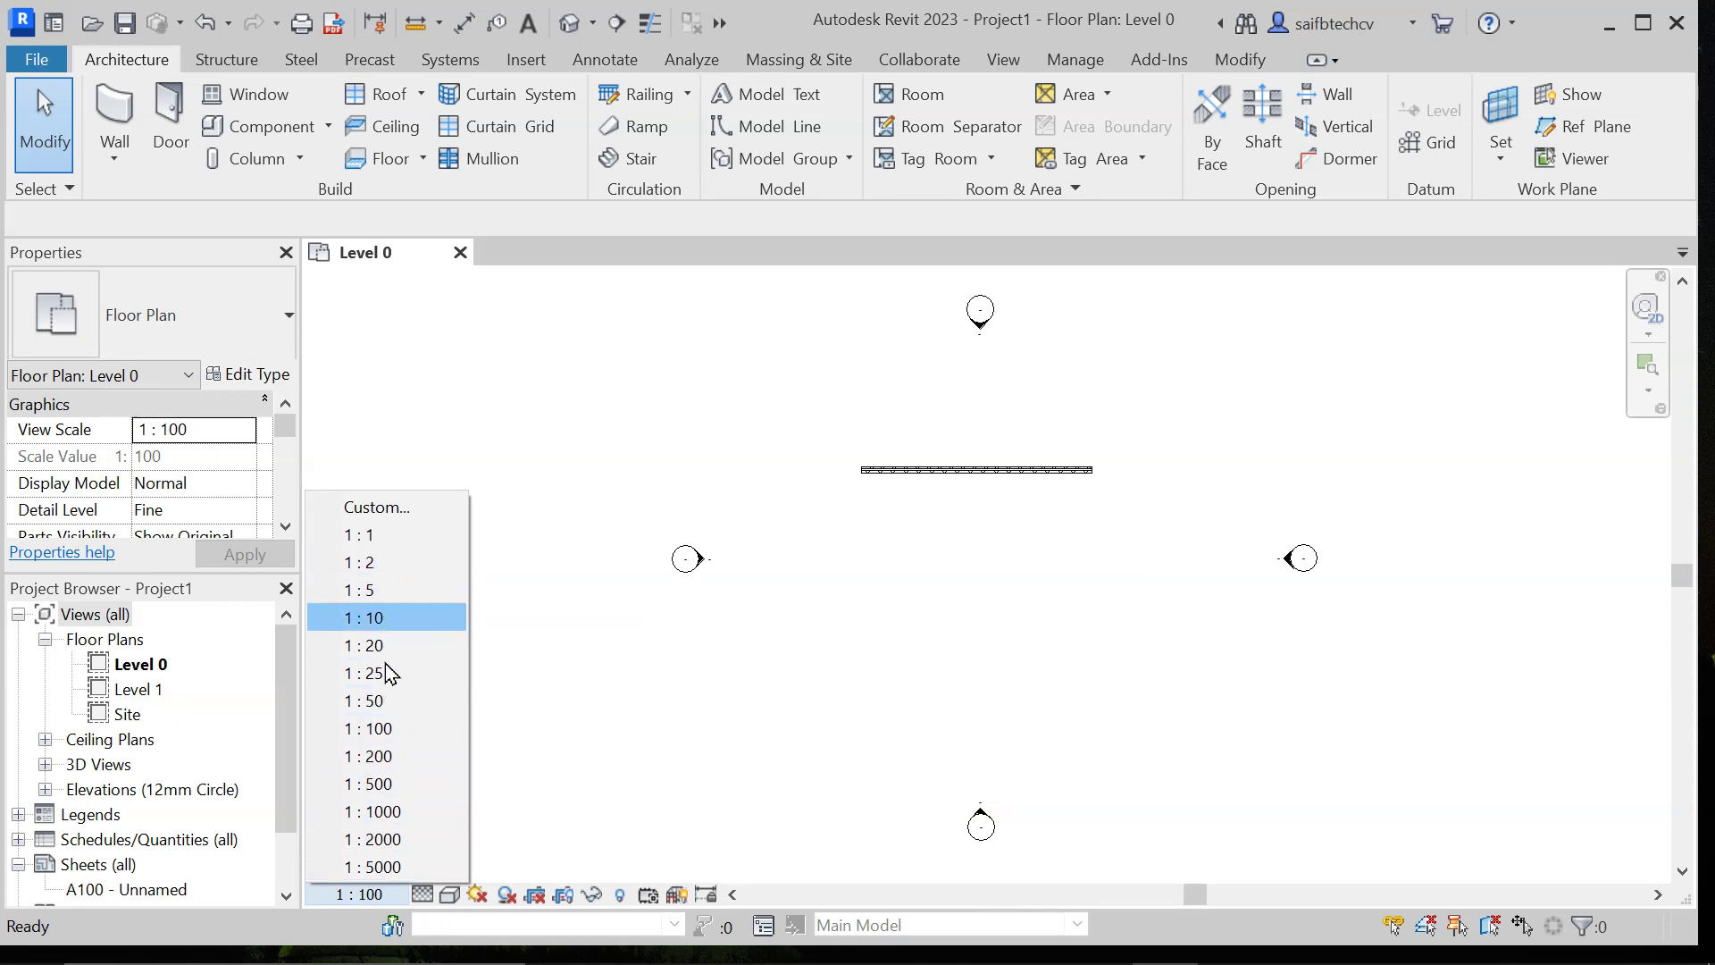
{"action": "left_click", "coordinate": [365, 508]}
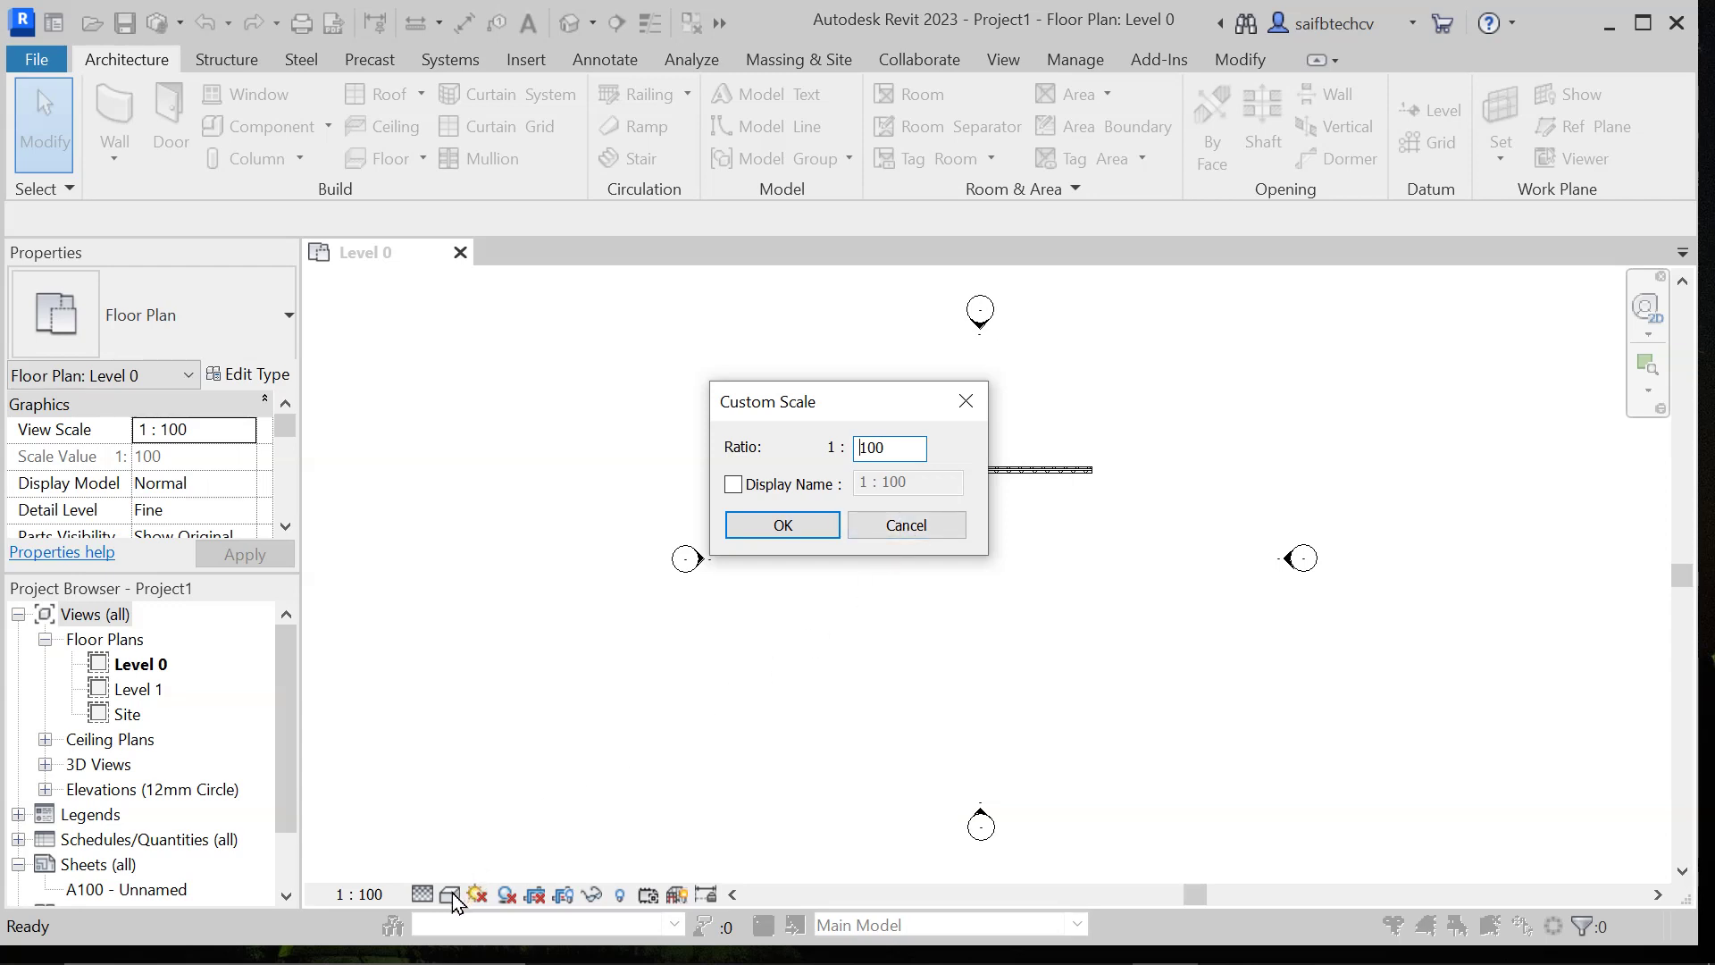
{"action": "left_click", "coordinate": [904, 523]}
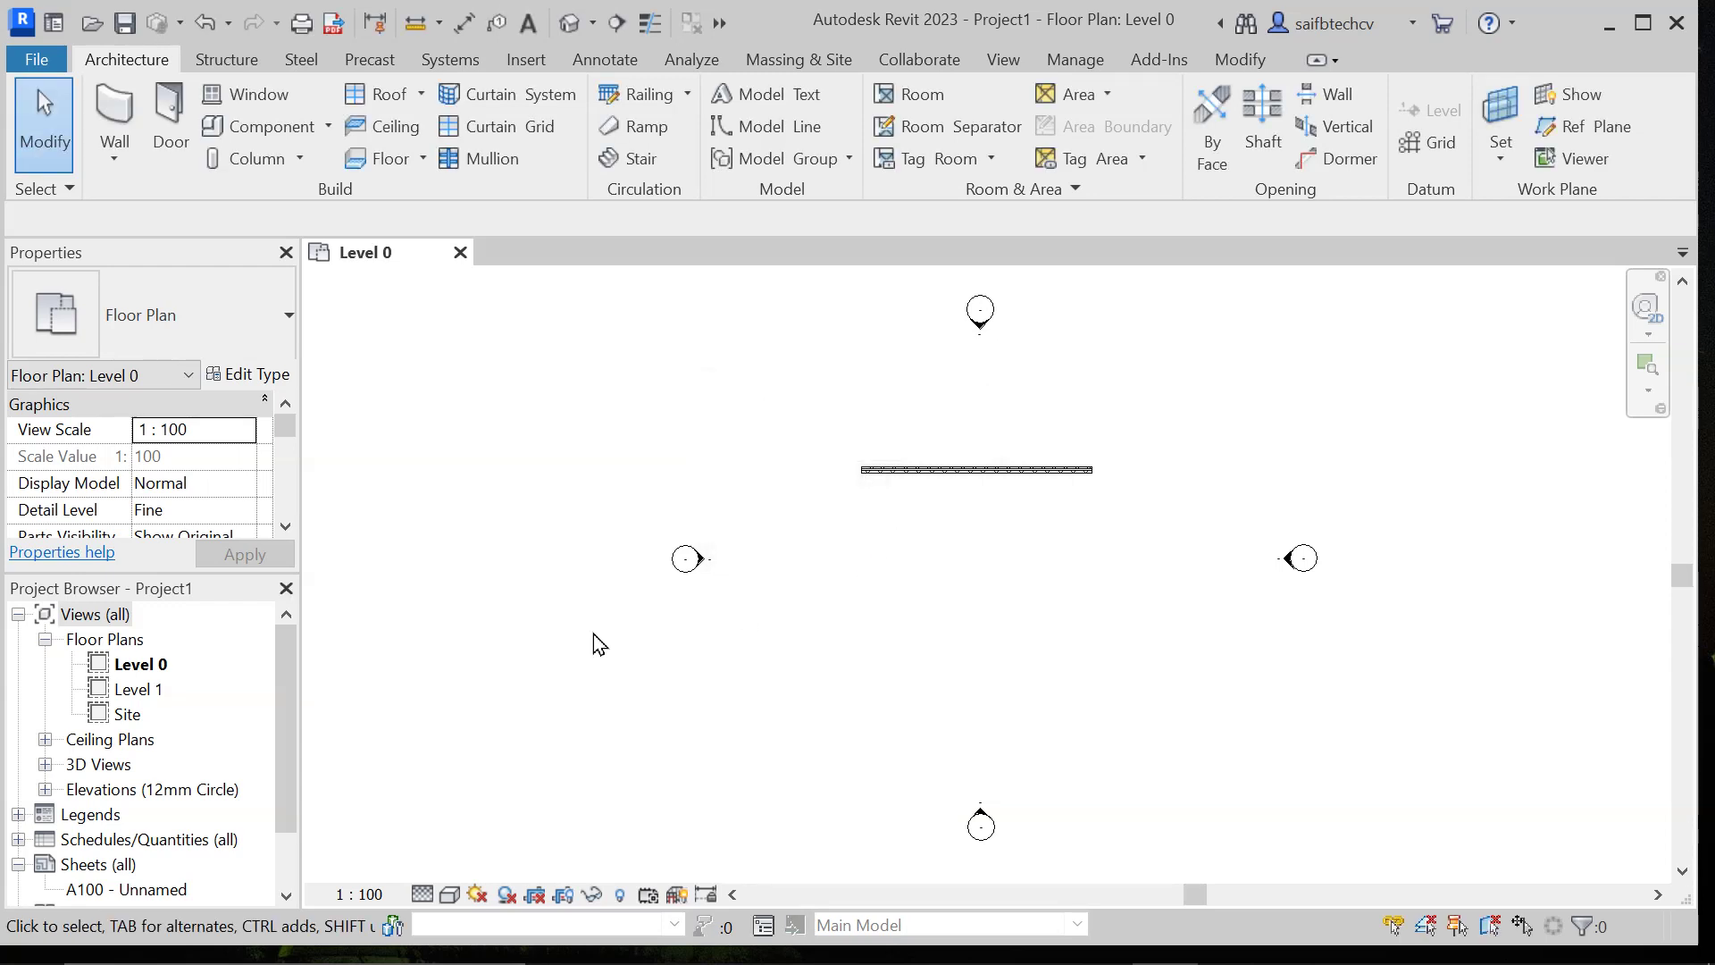
Step: Set the plan's detail level to Fine and zoom in on the wall
{"action": "left_click", "coordinate": [429, 896]}
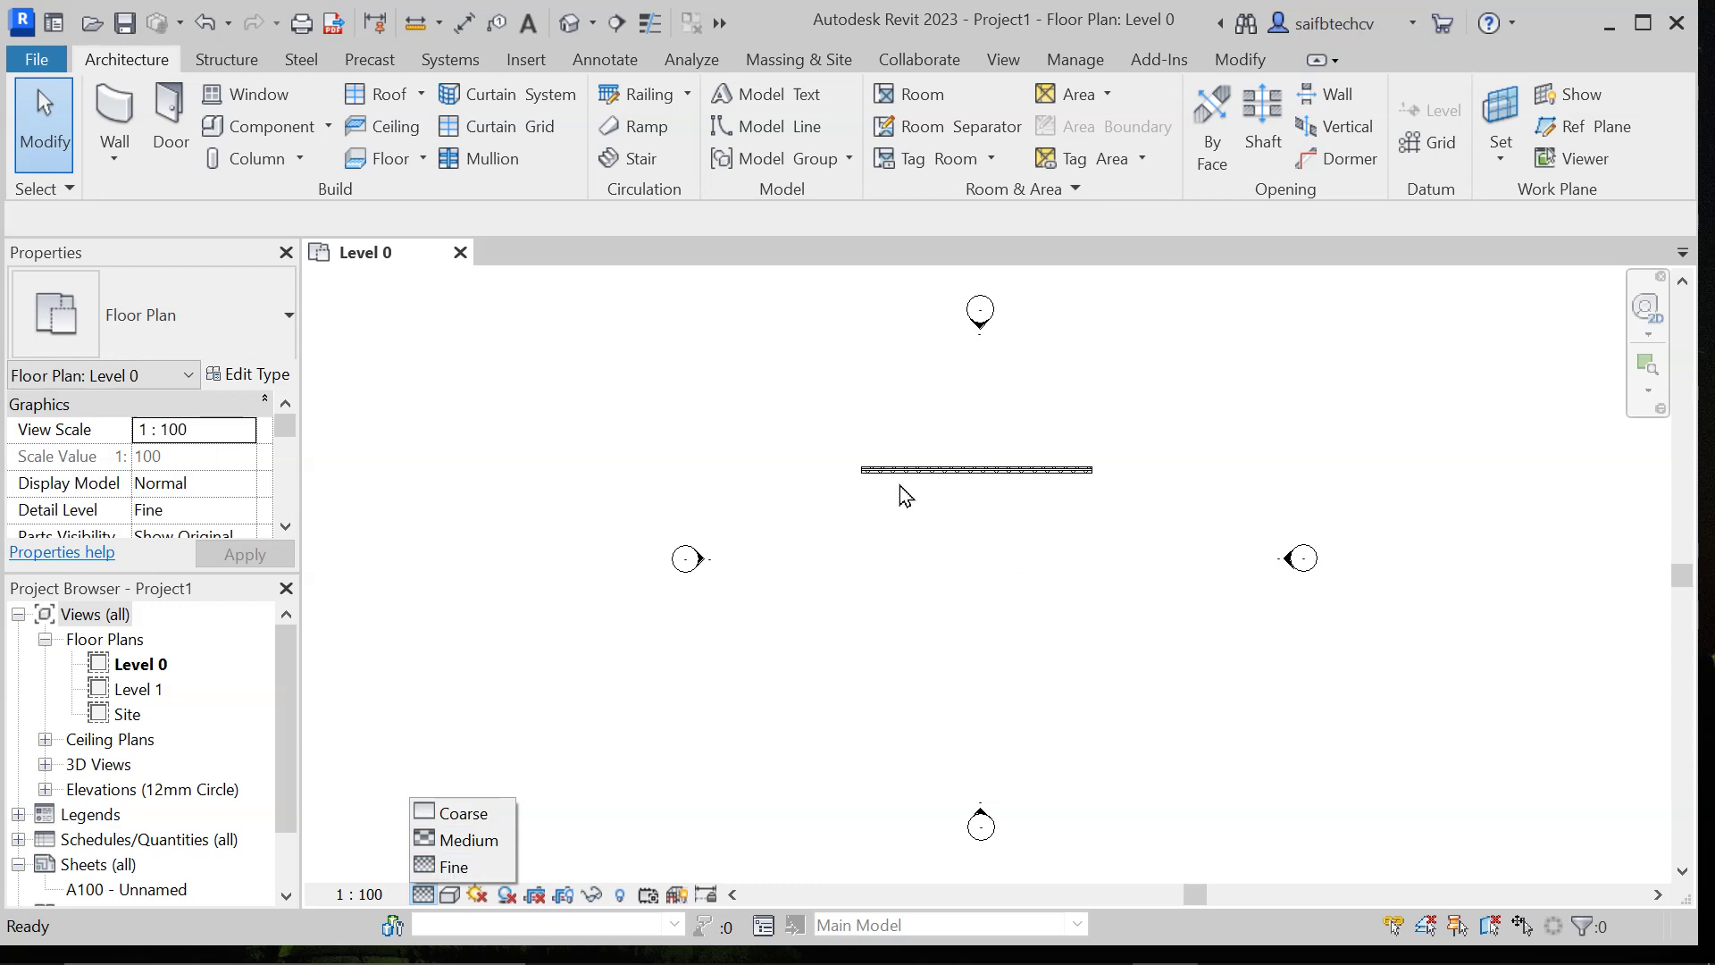
{"action": "left_click", "coordinate": [909, 525]}
{"action": "scroll", "coordinate": [909, 526], "scroll_direction": "up", "scroll_amount": 5}
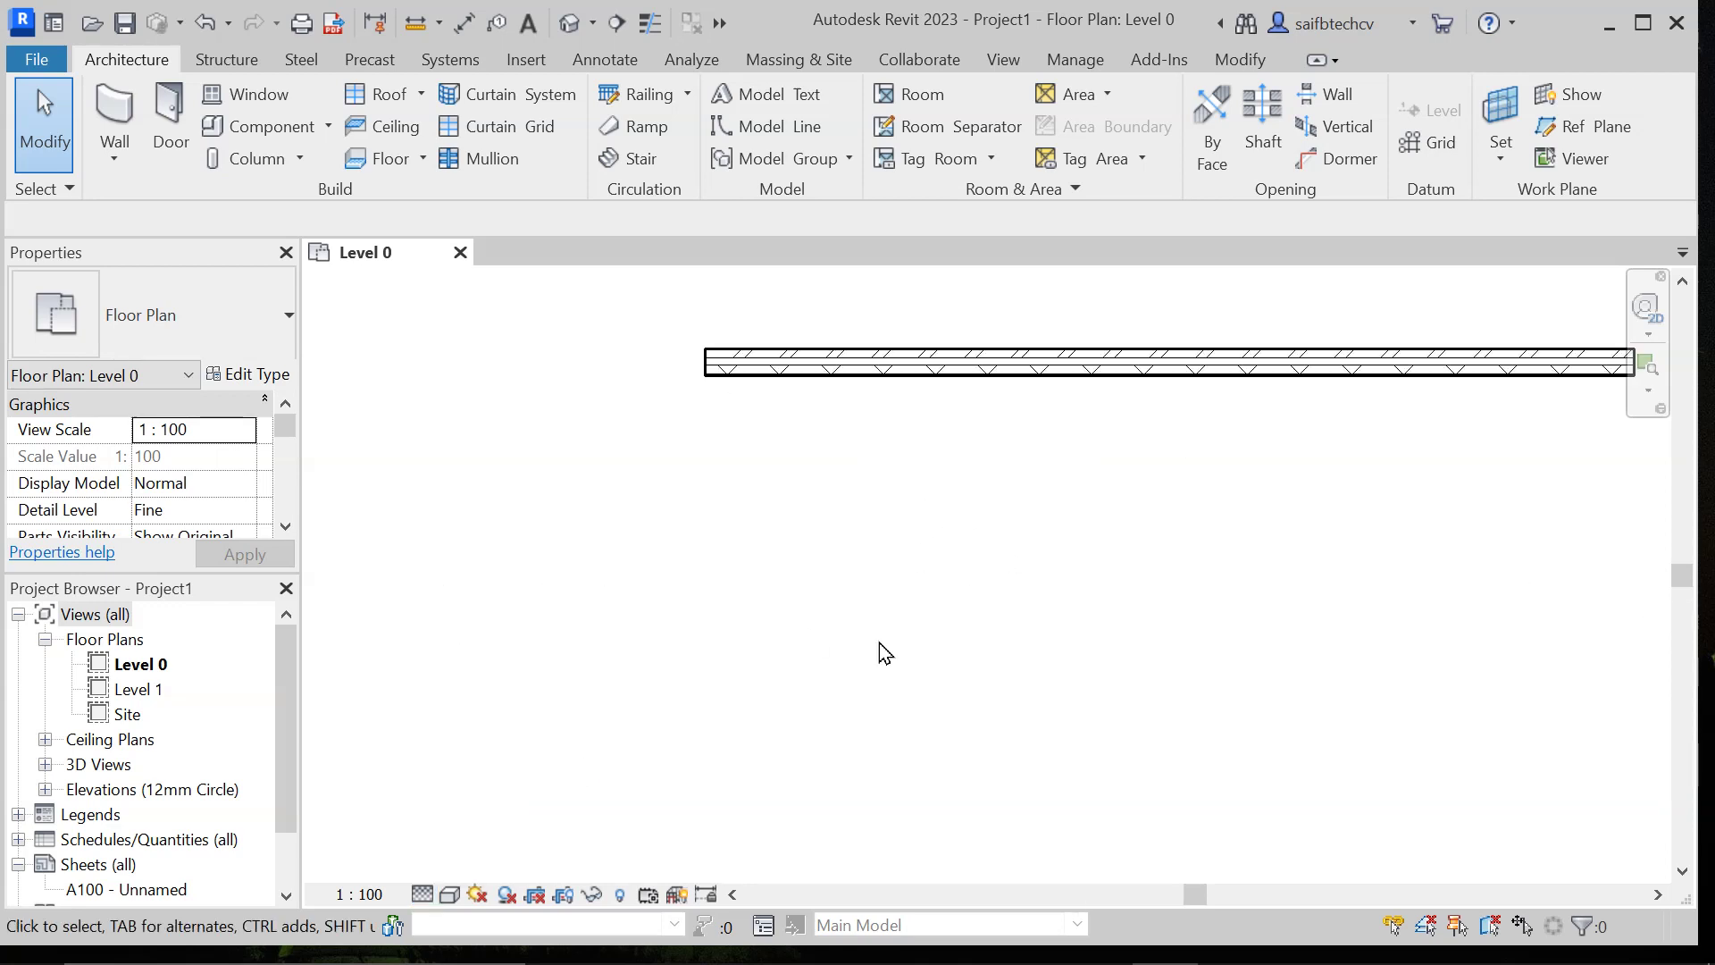
{"action": "middle_click_drag", "start_coordinate": [1027, 498], "coordinate": [914, 669]}
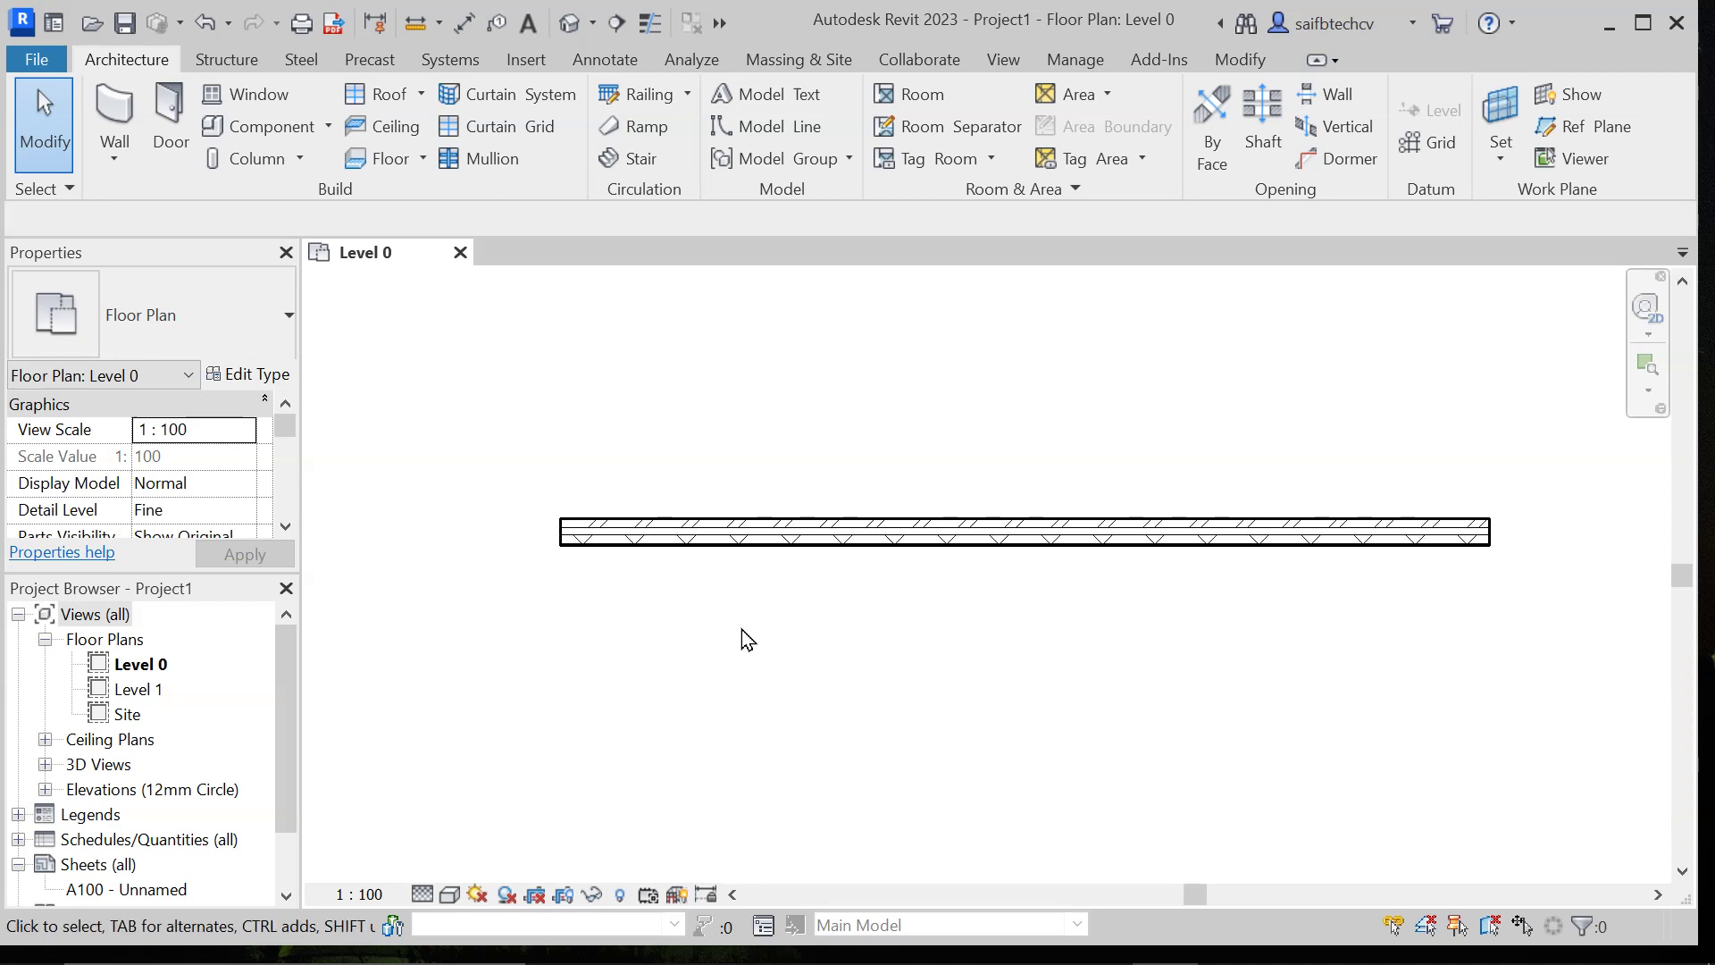
Step: Cycle the detail level through Coarse, Medium and Fine, ending on Fine
{"action": "left_click", "coordinate": [424, 895]}
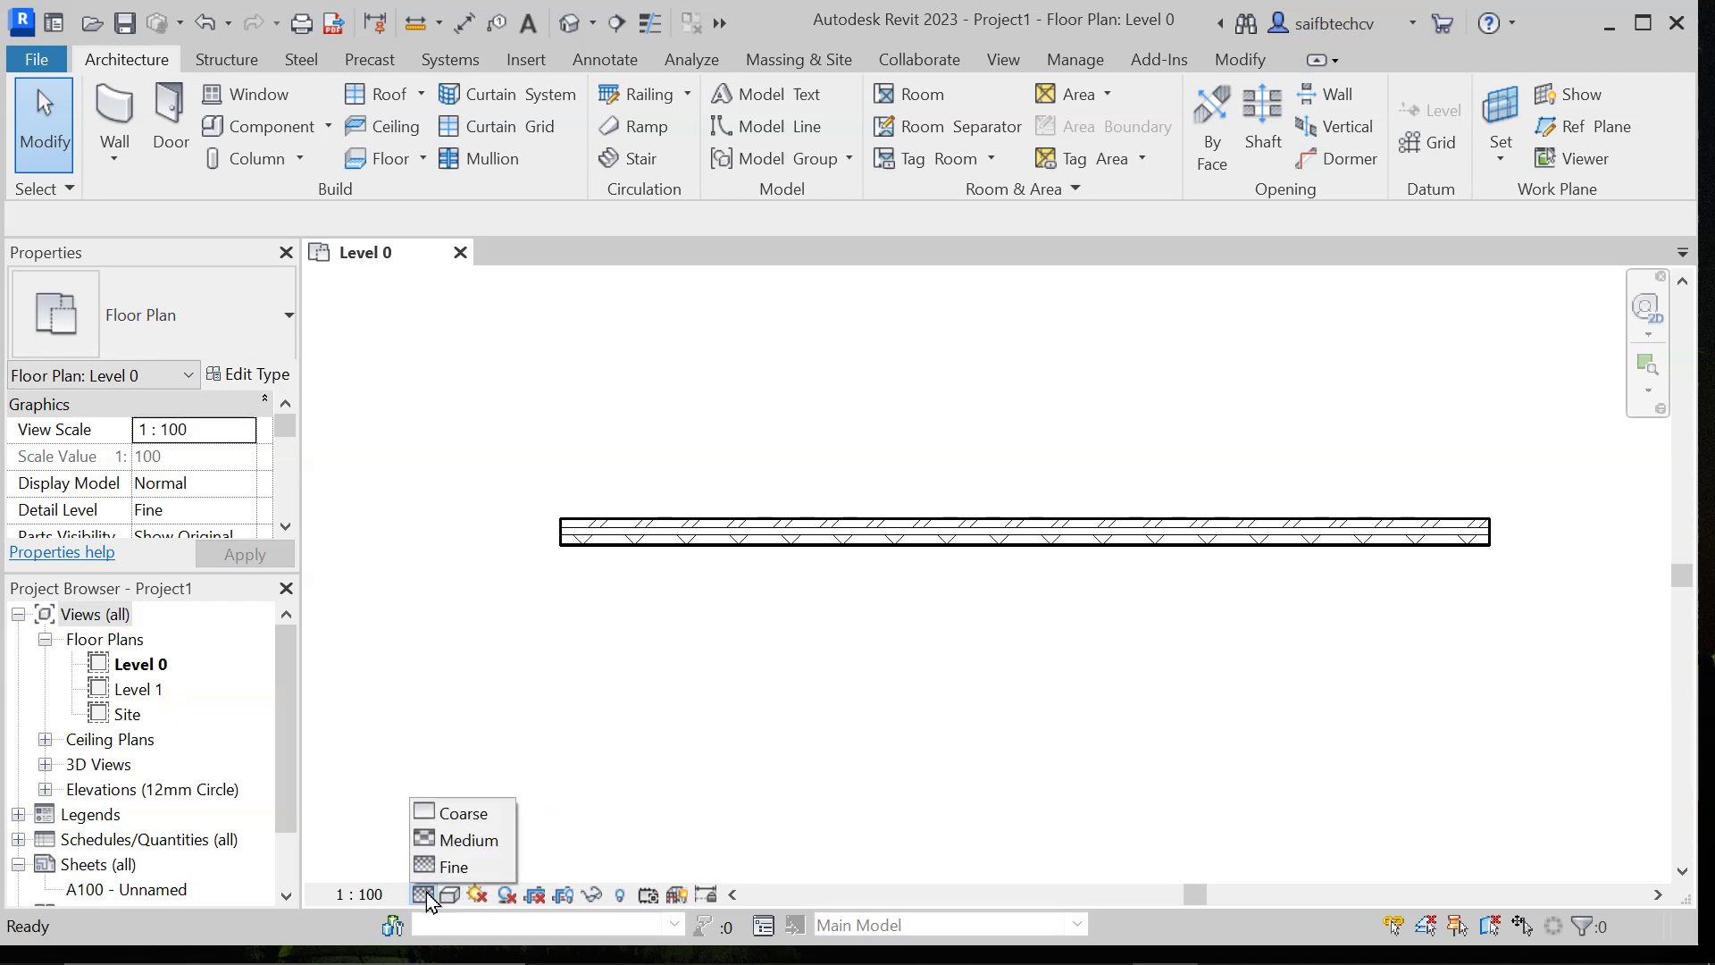
{"action": "left_click", "coordinate": [473, 811]}
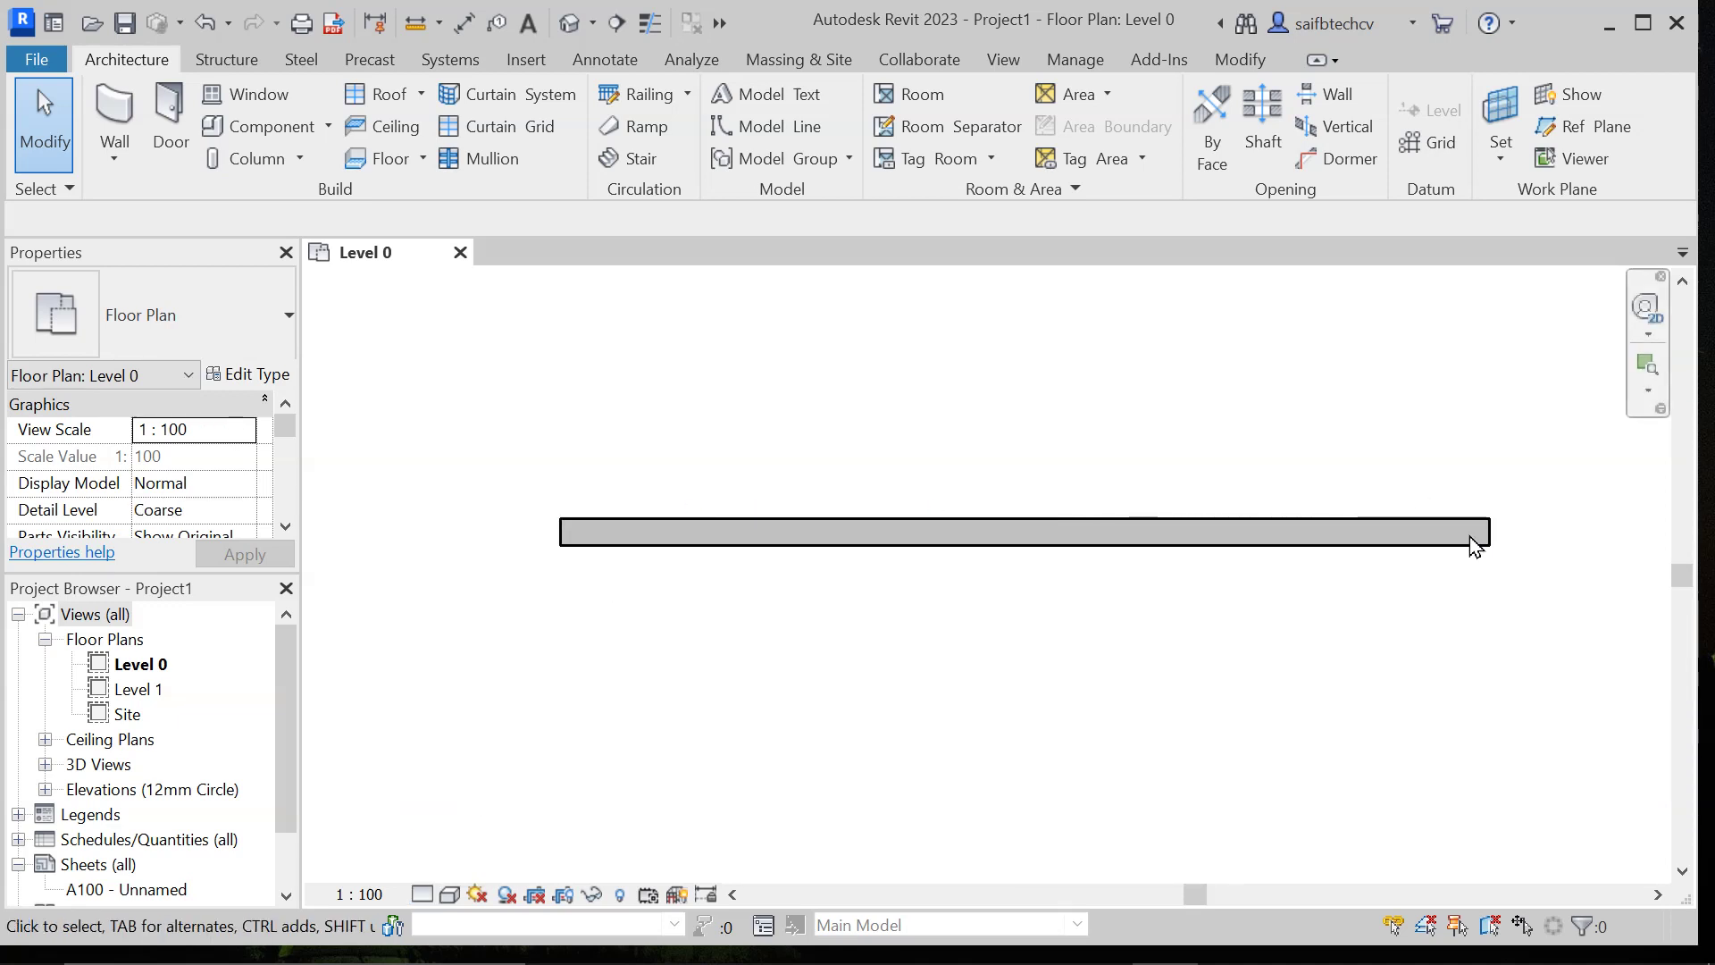
{"action": "left_click", "coordinate": [424, 895]}
{"action": "left_click", "coordinate": [458, 843]}
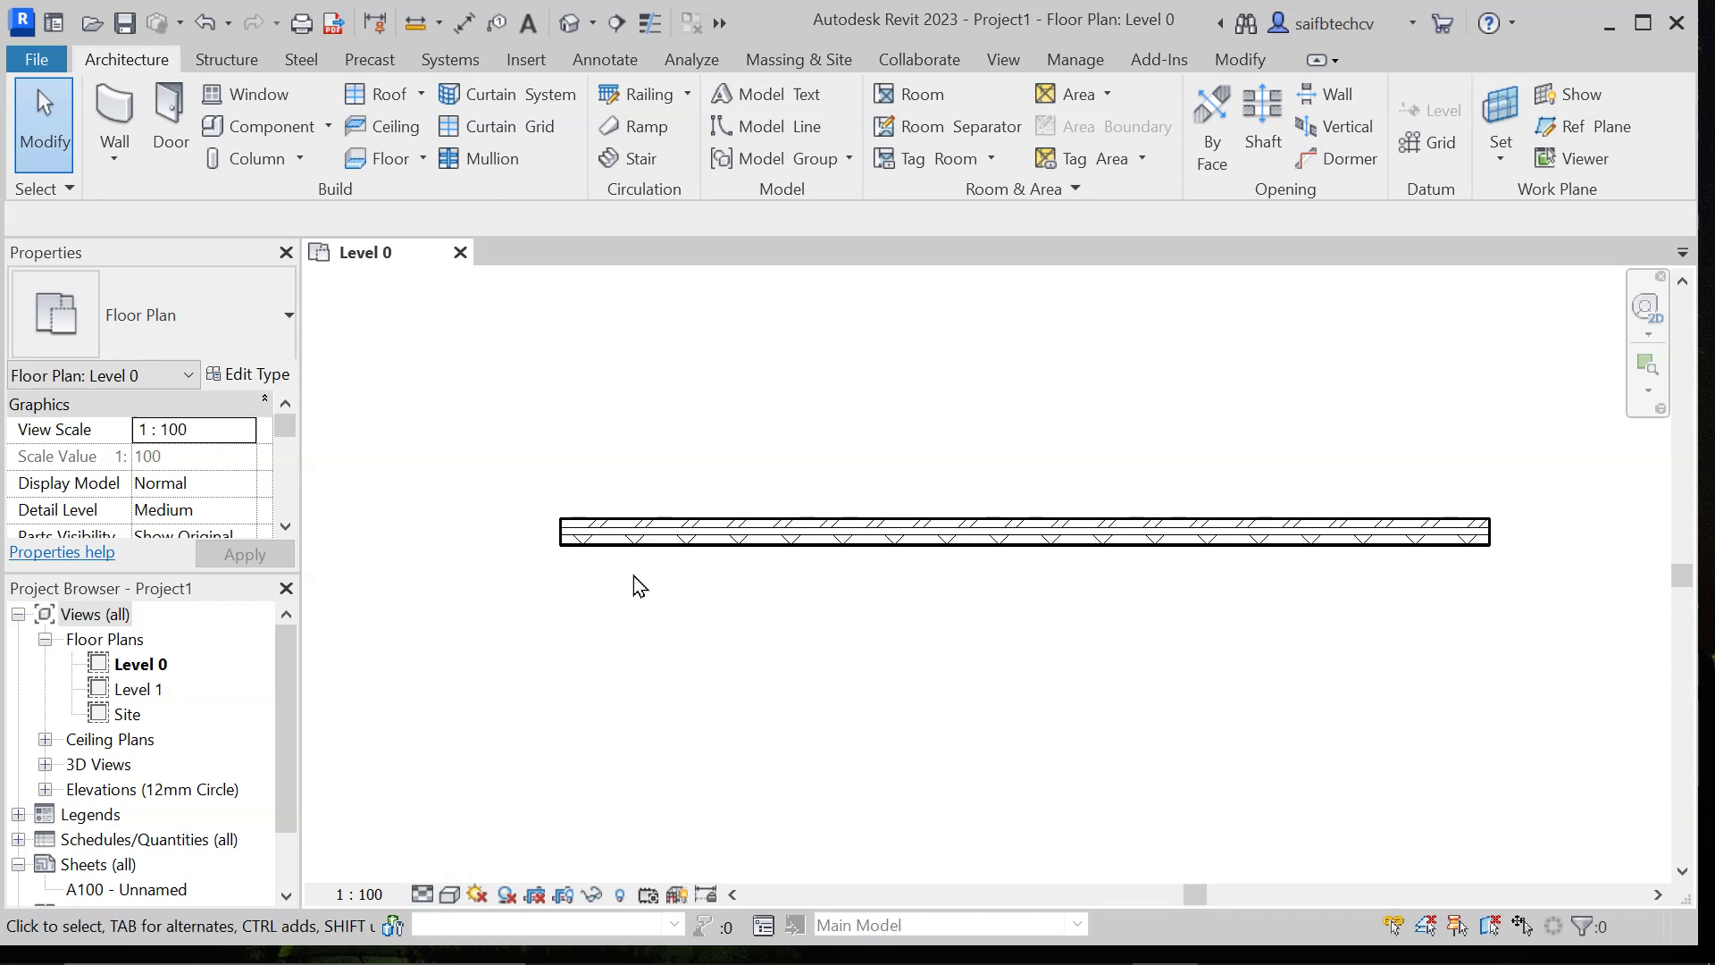
{"action": "left_click", "coordinate": [423, 897]}
{"action": "left_click", "coordinate": [437, 868]}
{"action": "left_click", "coordinate": [421, 895]}
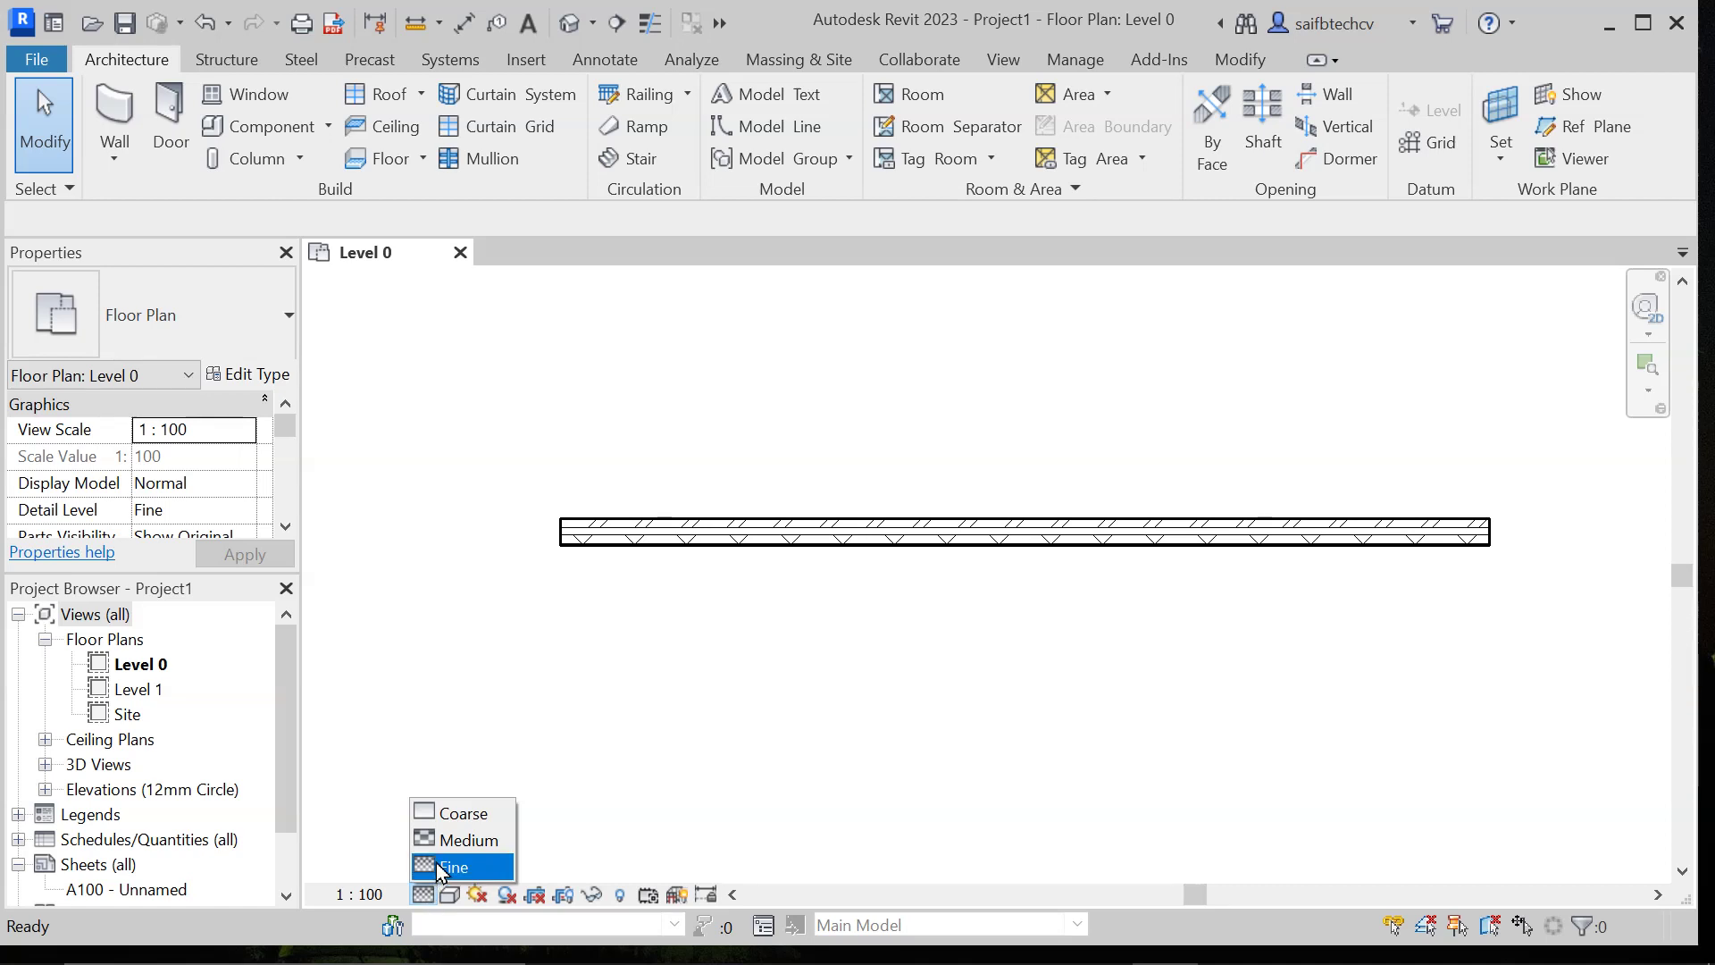
{"action": "left_click", "coordinate": [448, 844]}
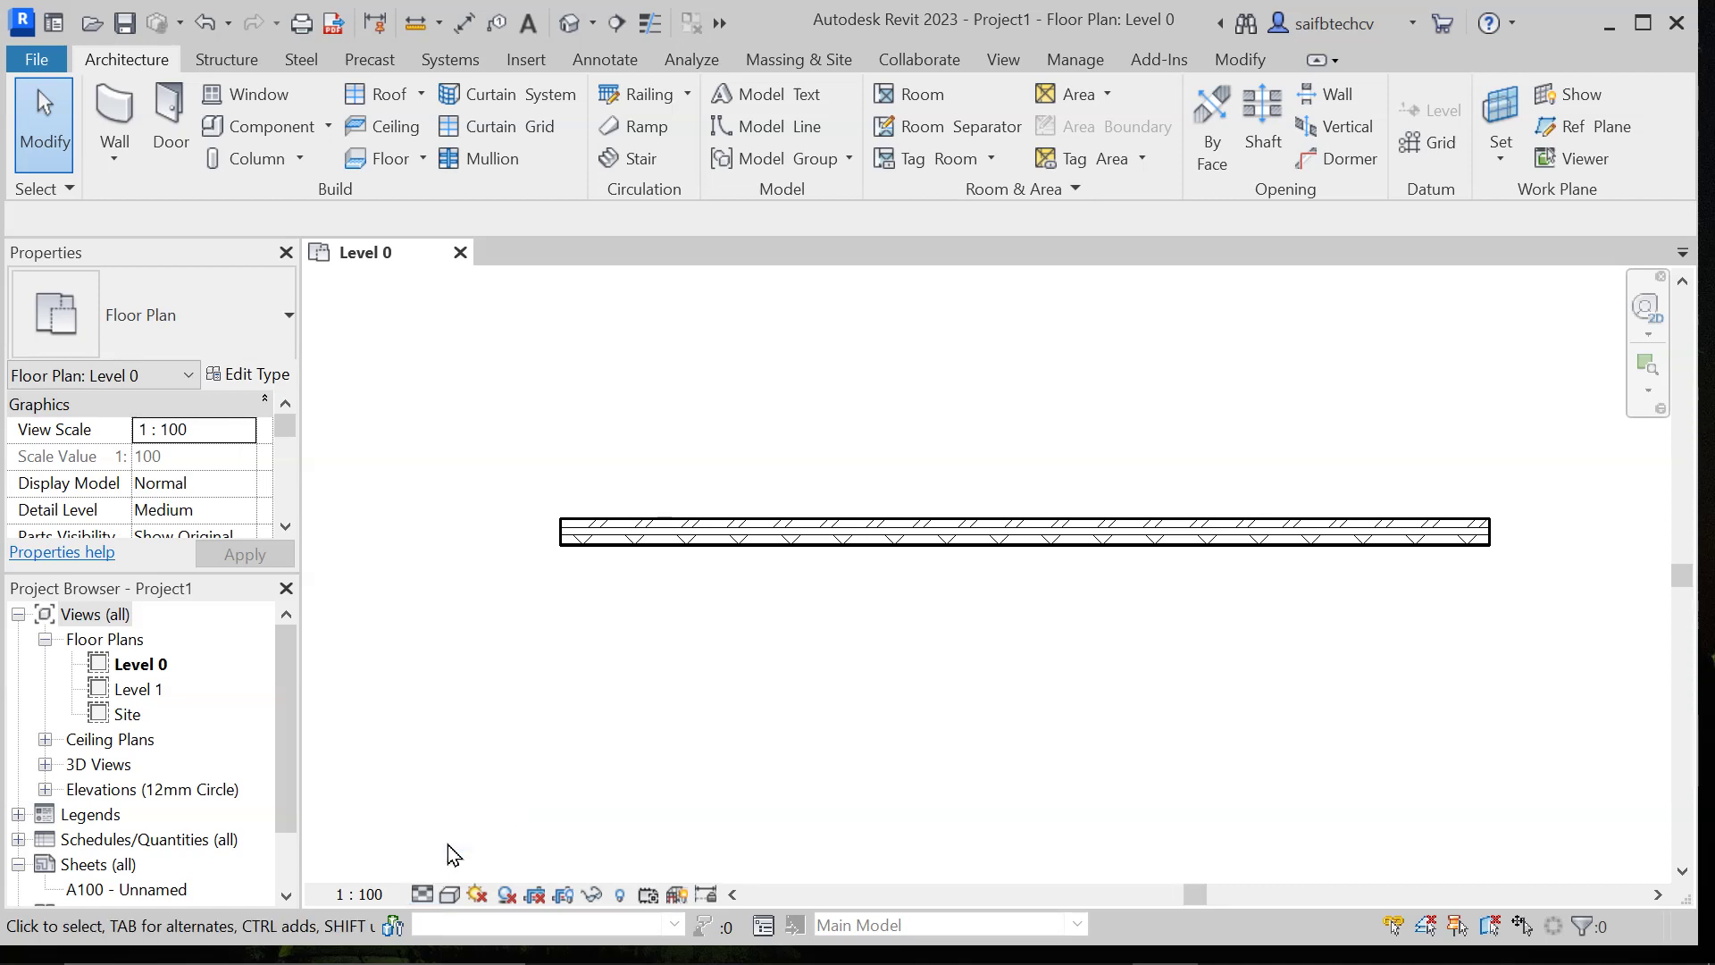
{"action": "left_click", "coordinate": [427, 896]}
{"action": "left_click", "coordinate": [451, 867]}
Step: Open the default {3D} view and zoom in on the wall
{"action": "left_click", "coordinate": [568, 23]}
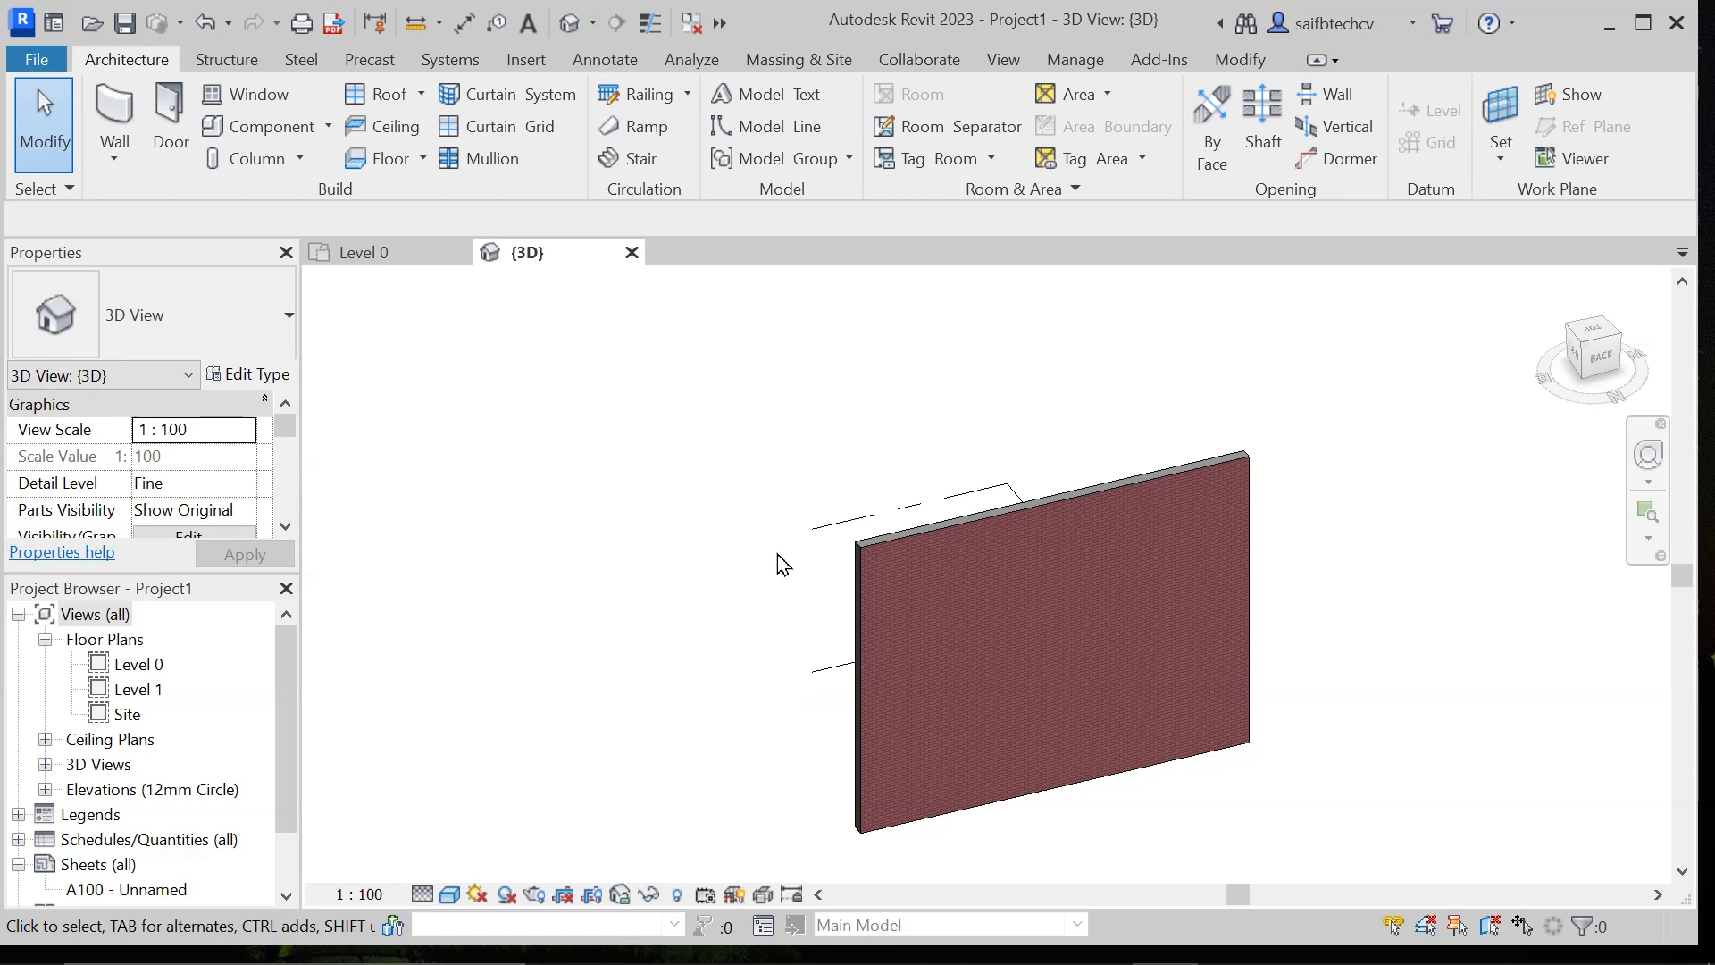
{"action": "scroll", "coordinate": [1047, 596], "scroll_direction": "up", "scroll_amount": 2}
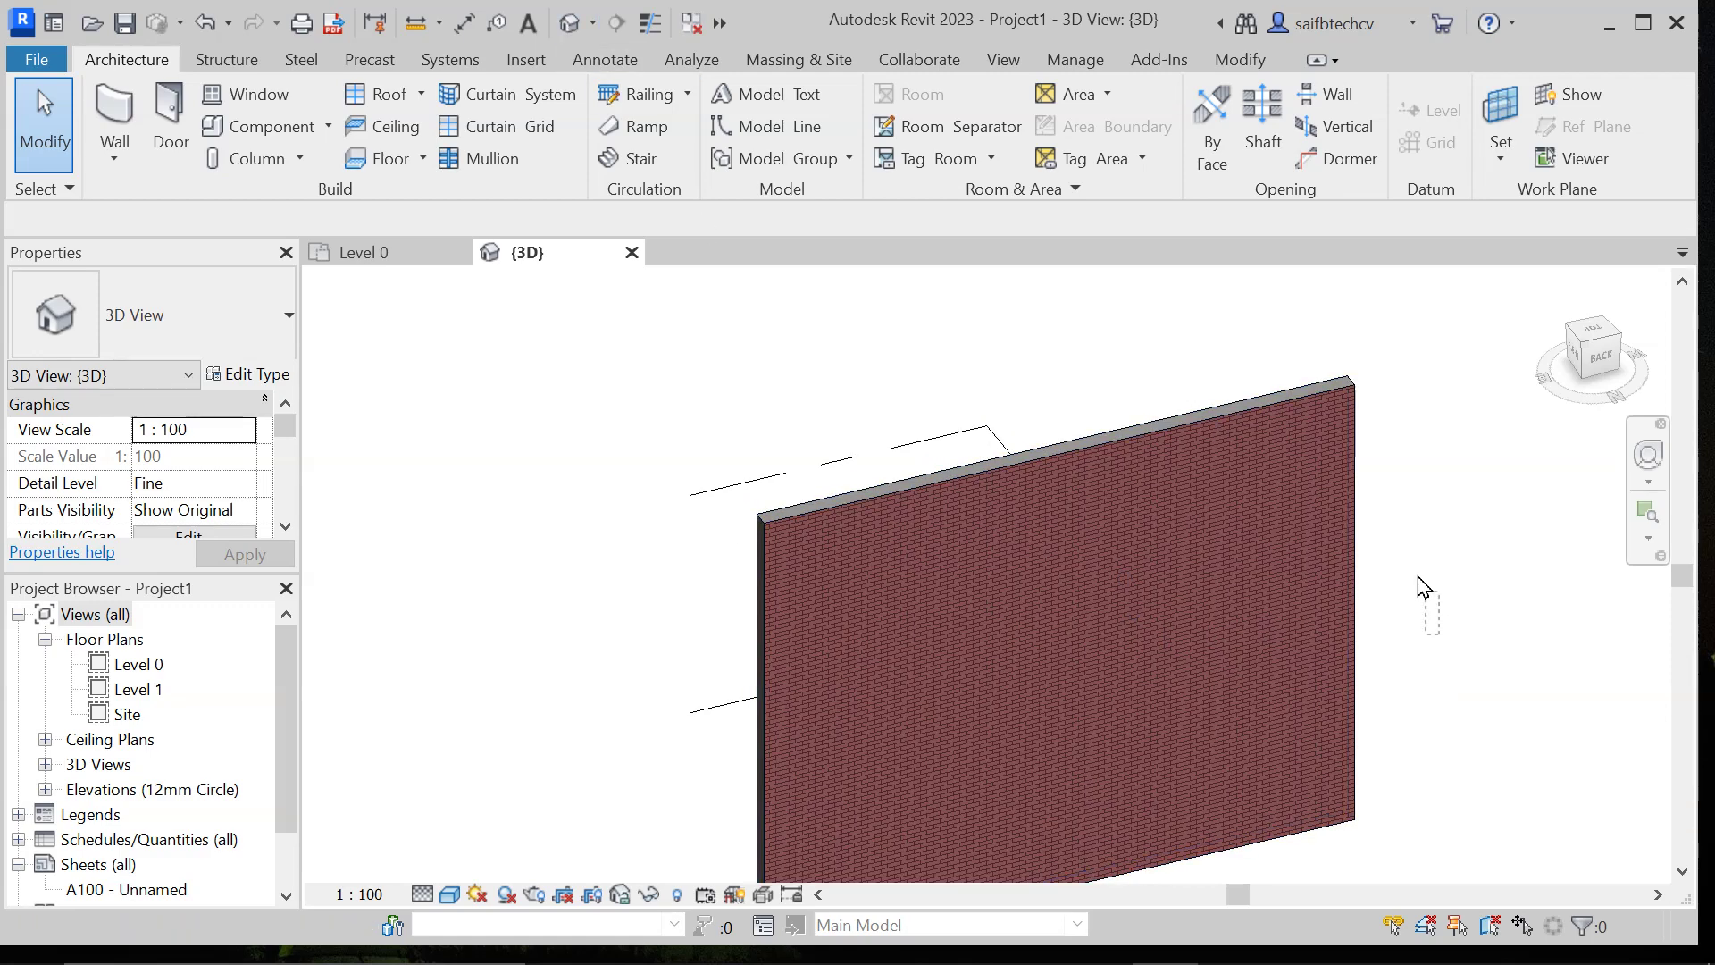
{"action": "middle_click_drag", "start_coordinate": [1408, 605], "coordinate": [1385, 585]}
{"action": "scroll", "coordinate": [1221, 566], "scroll_direction": "up", "scroll_amount": 1}
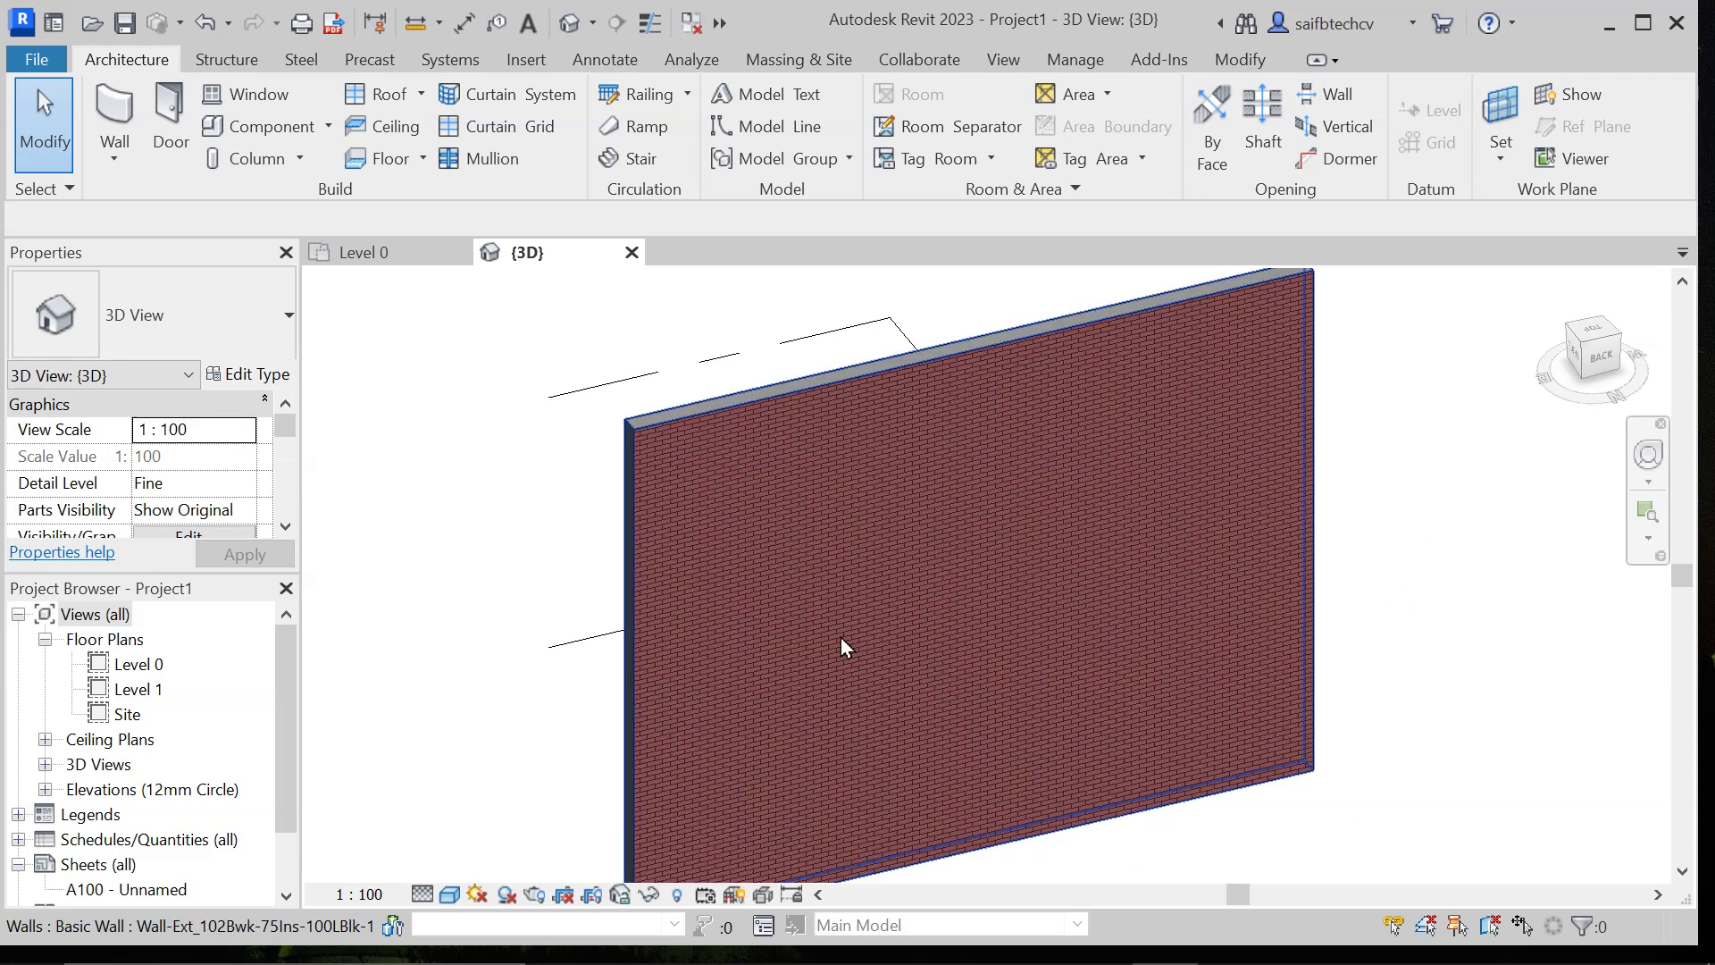
Step: Show the wall in Wireframe, then in Hidden Line visual style
{"action": "left_click", "coordinate": [454, 897]}
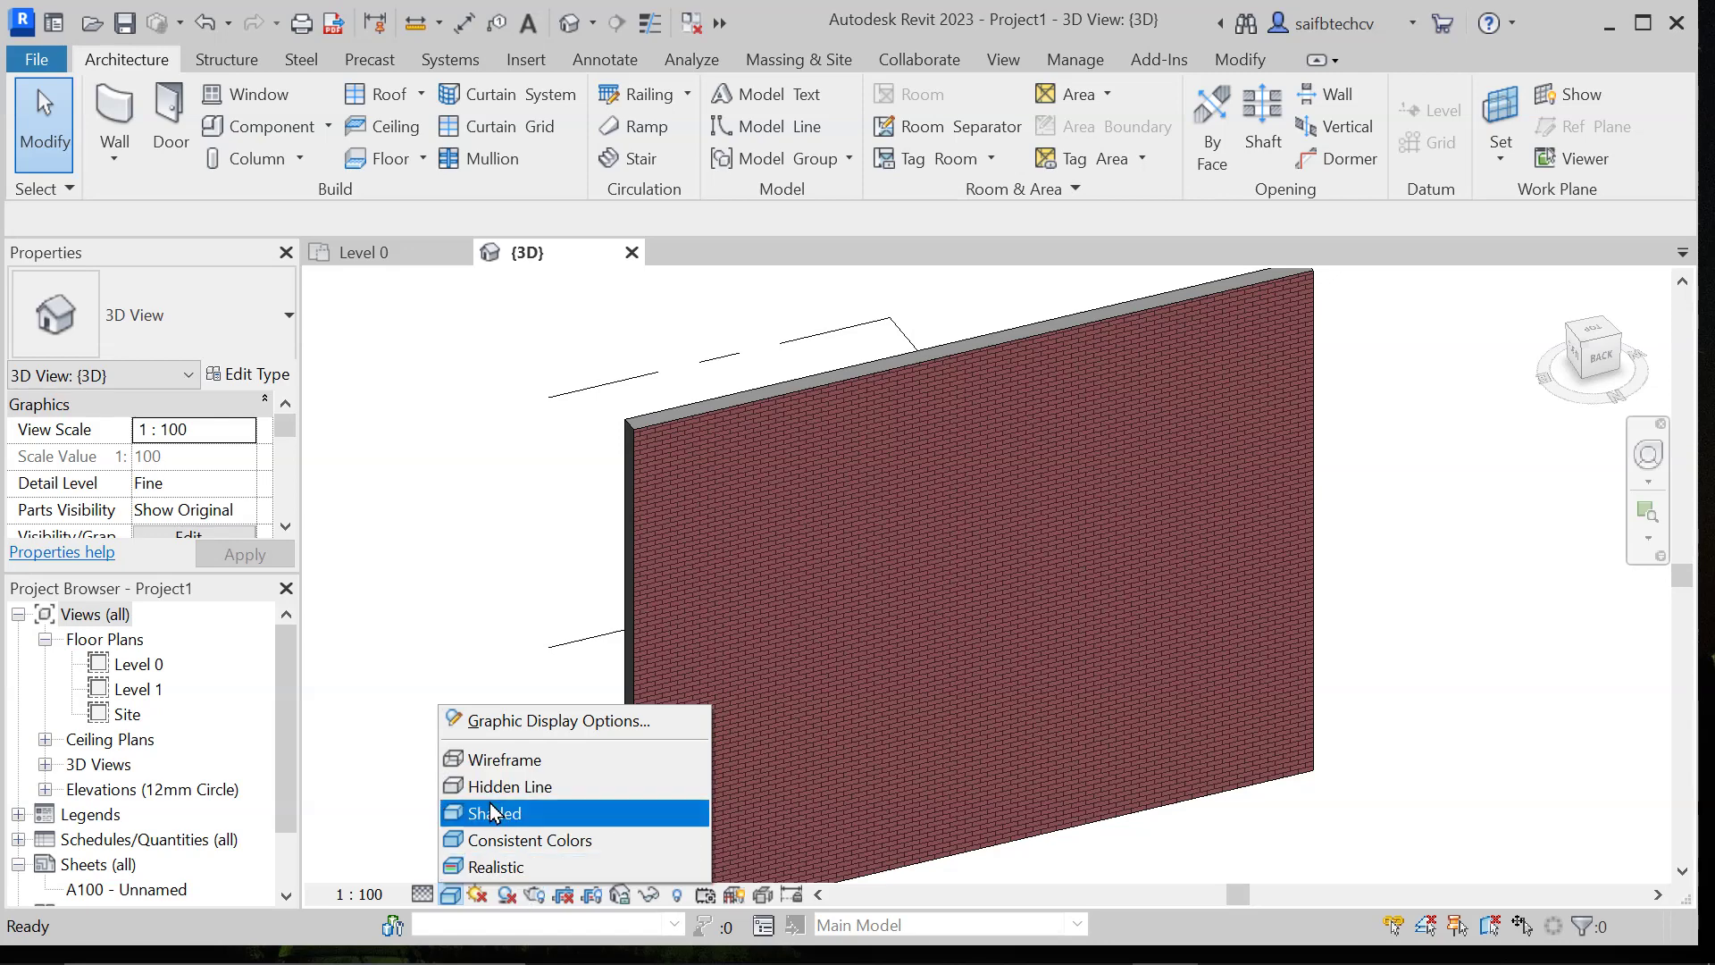
{"action": "left_click", "coordinate": [507, 763]}
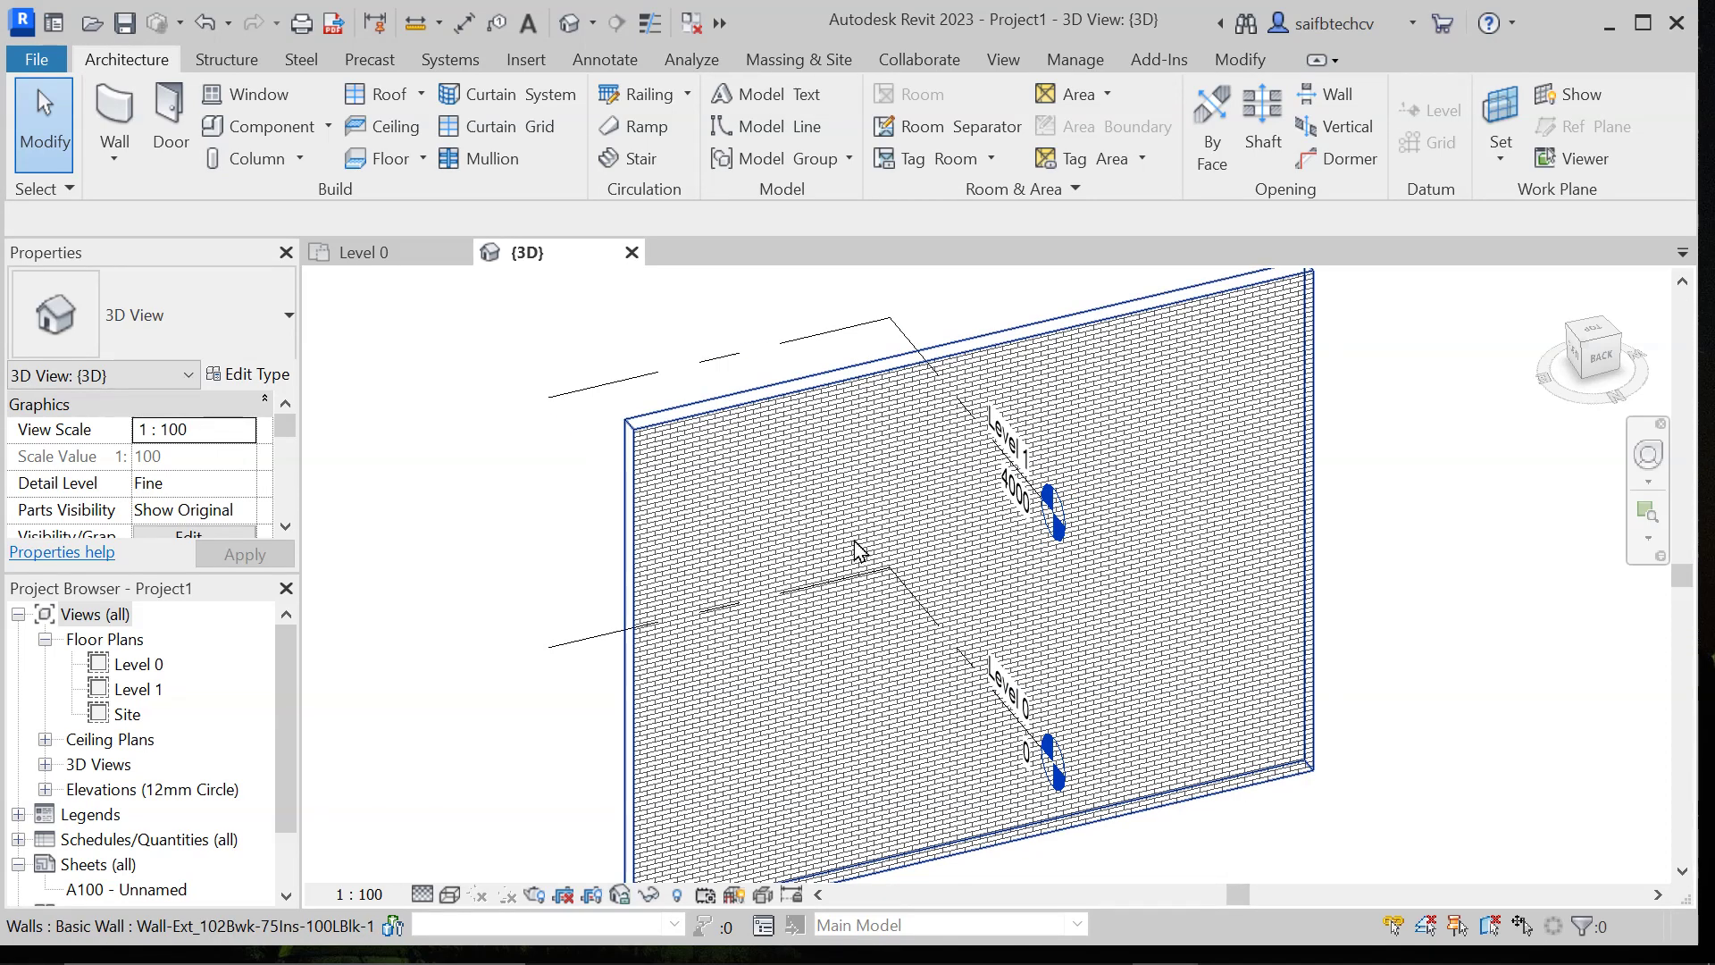
{"action": "left_click", "coordinate": [459, 901]}
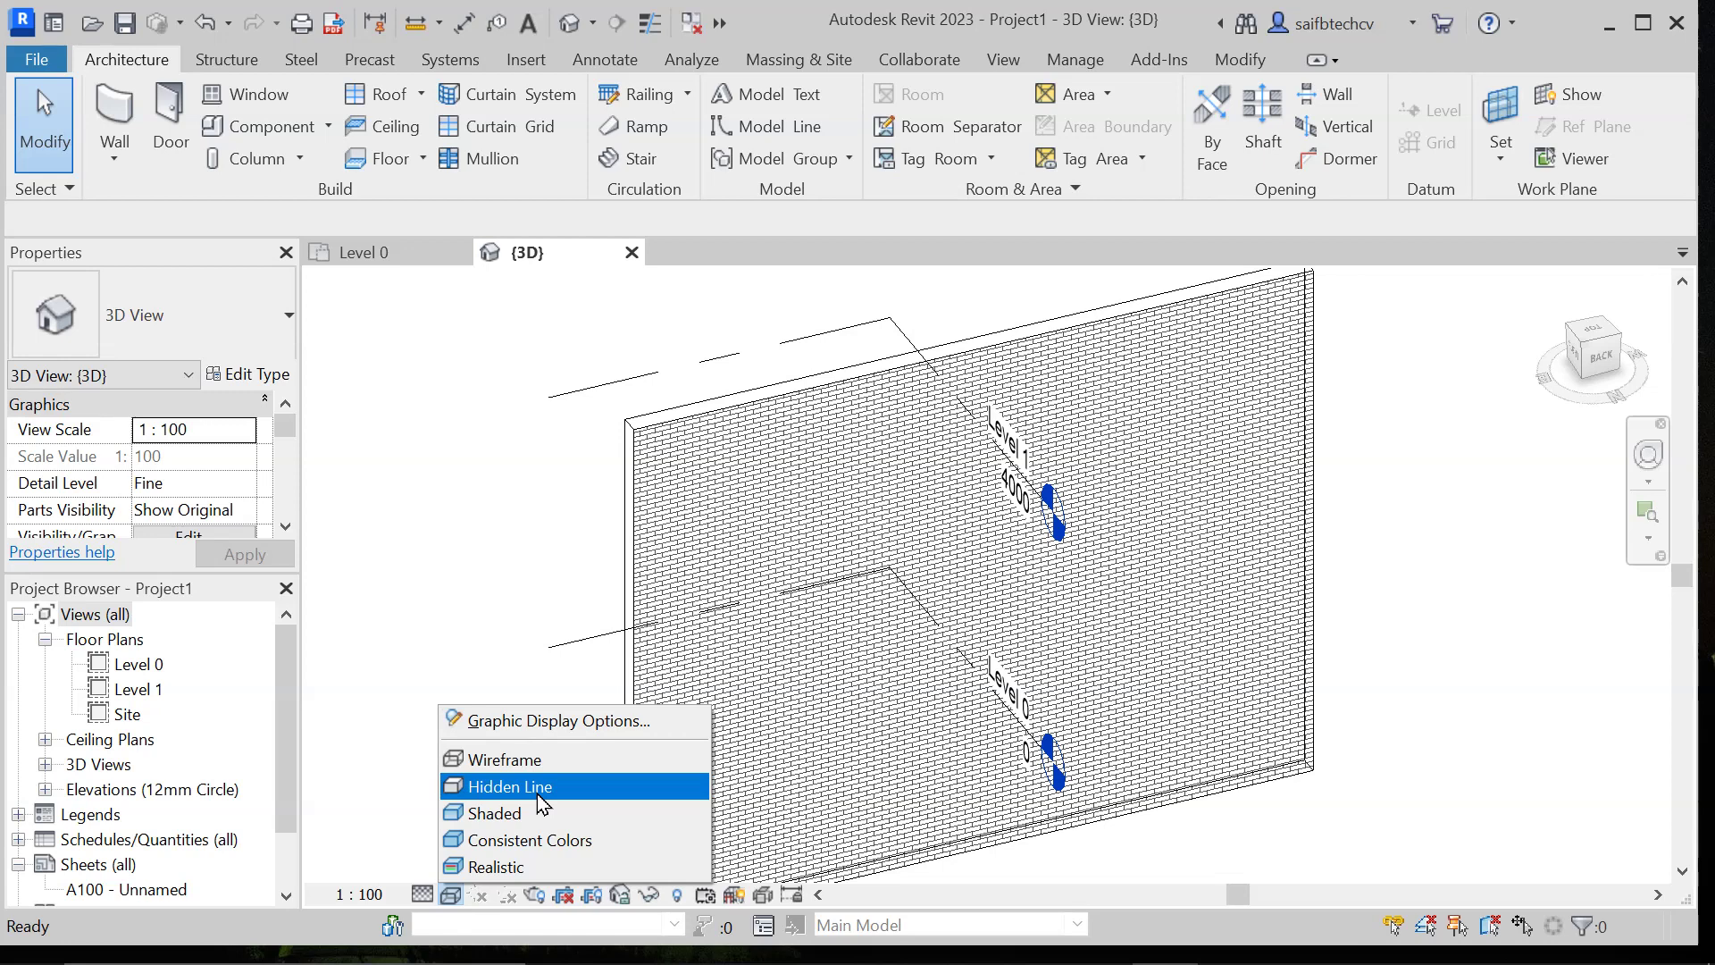
{"action": "left_click", "coordinate": [537, 795]}
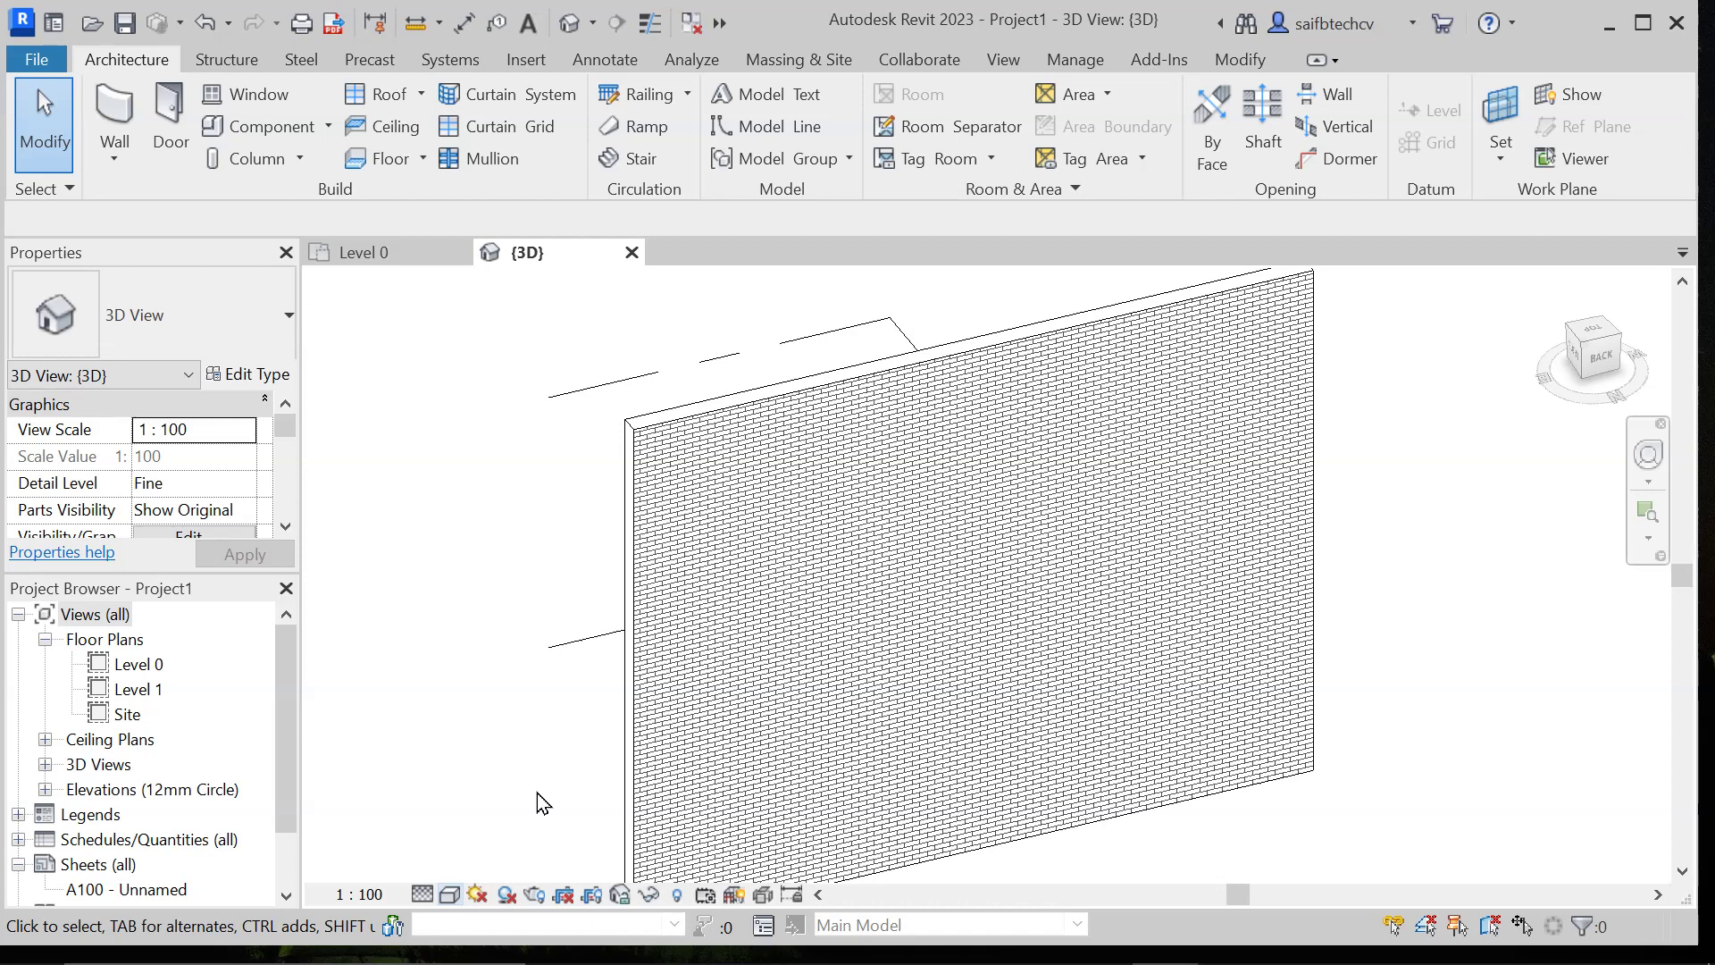
Step: Switch the visual style to Shaded, then to Consistent Colors
{"action": "scroll", "coordinate": [706, 671], "scroll_direction": "down", "scroll_amount": 2}
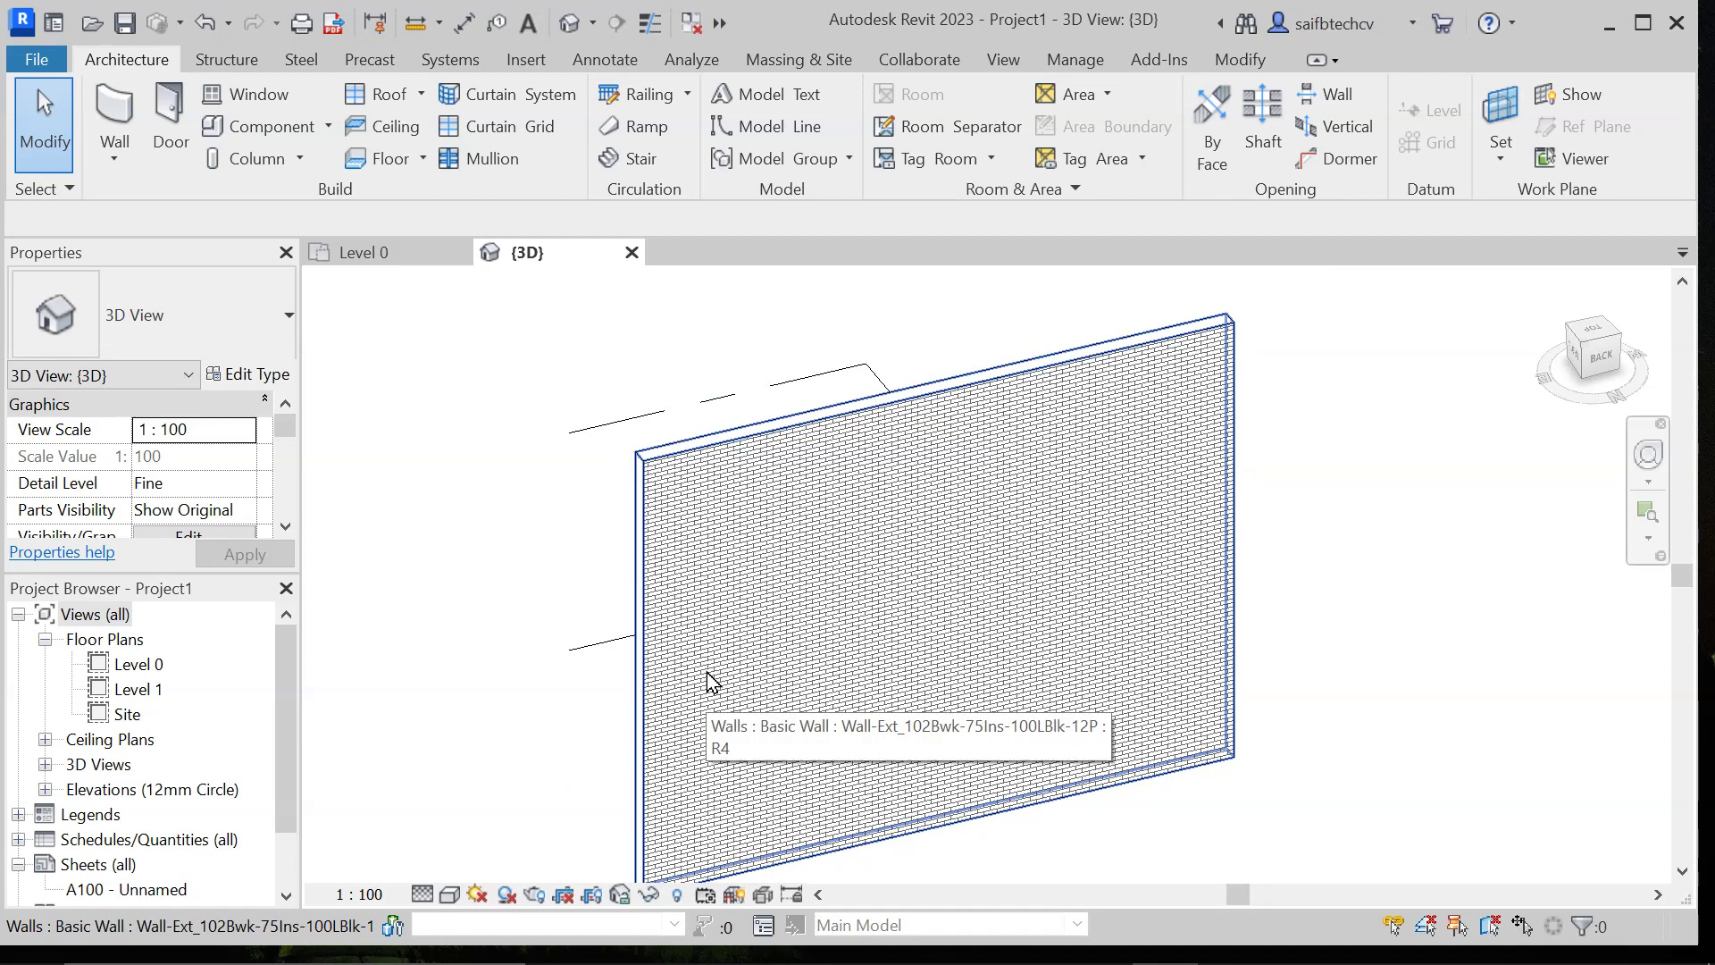
{"action": "left_click", "coordinate": [454, 895]}
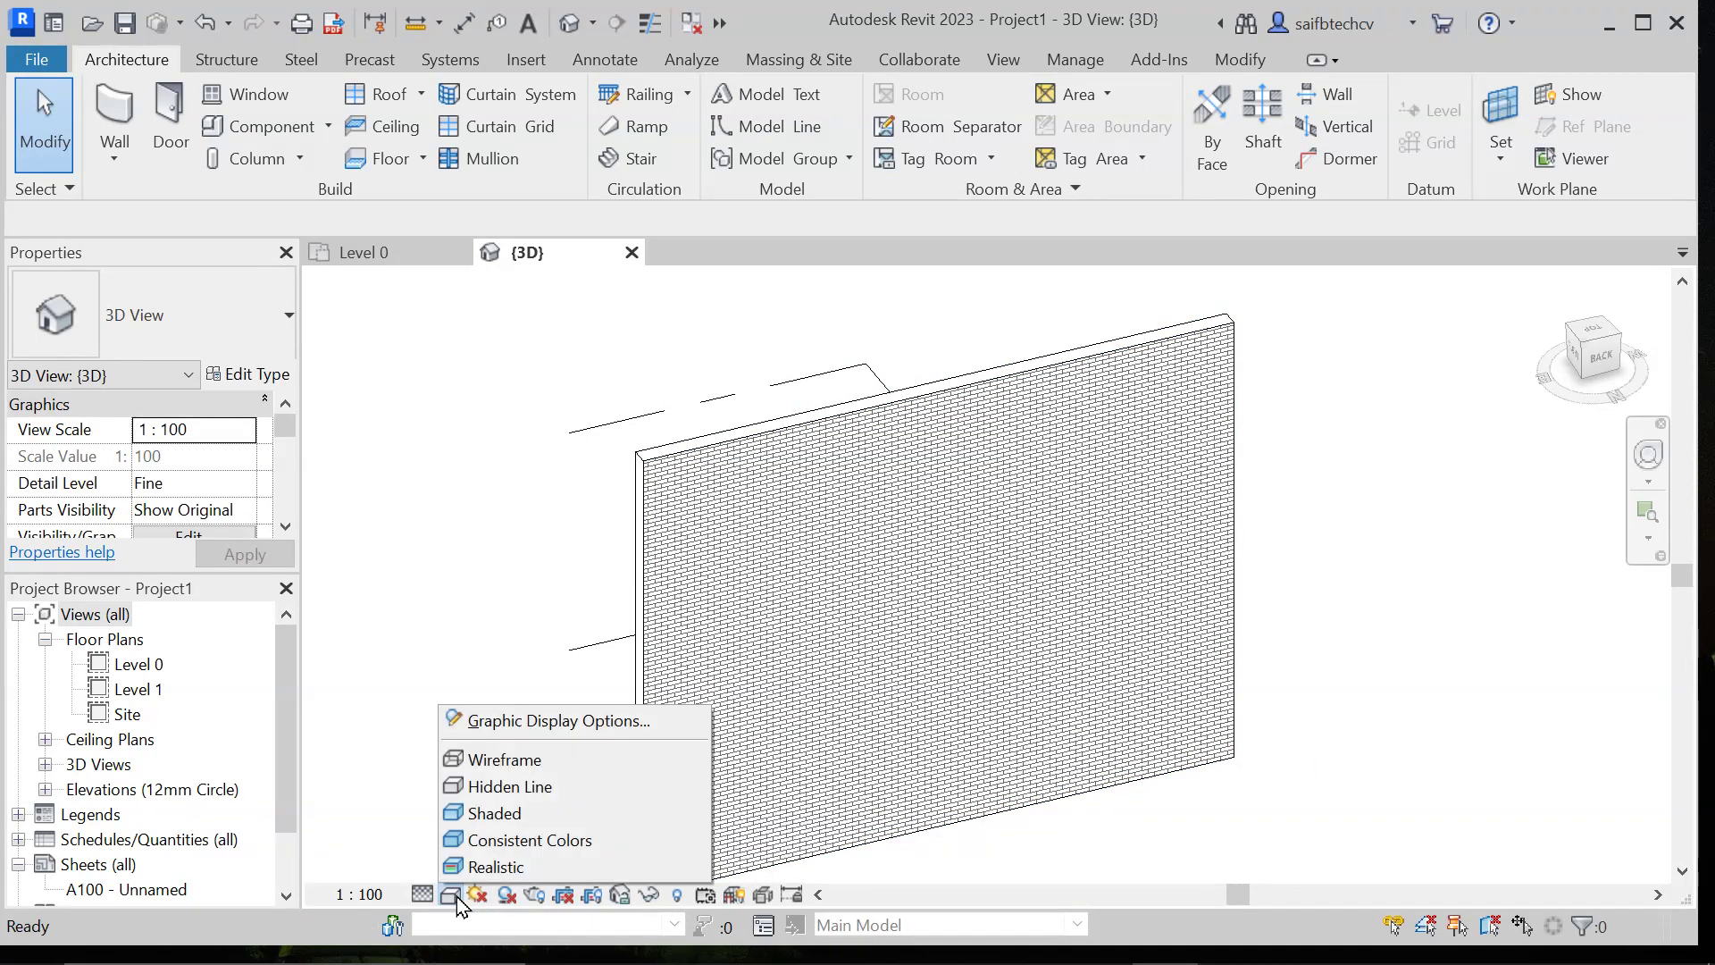
{"action": "left_click", "coordinate": [501, 815]}
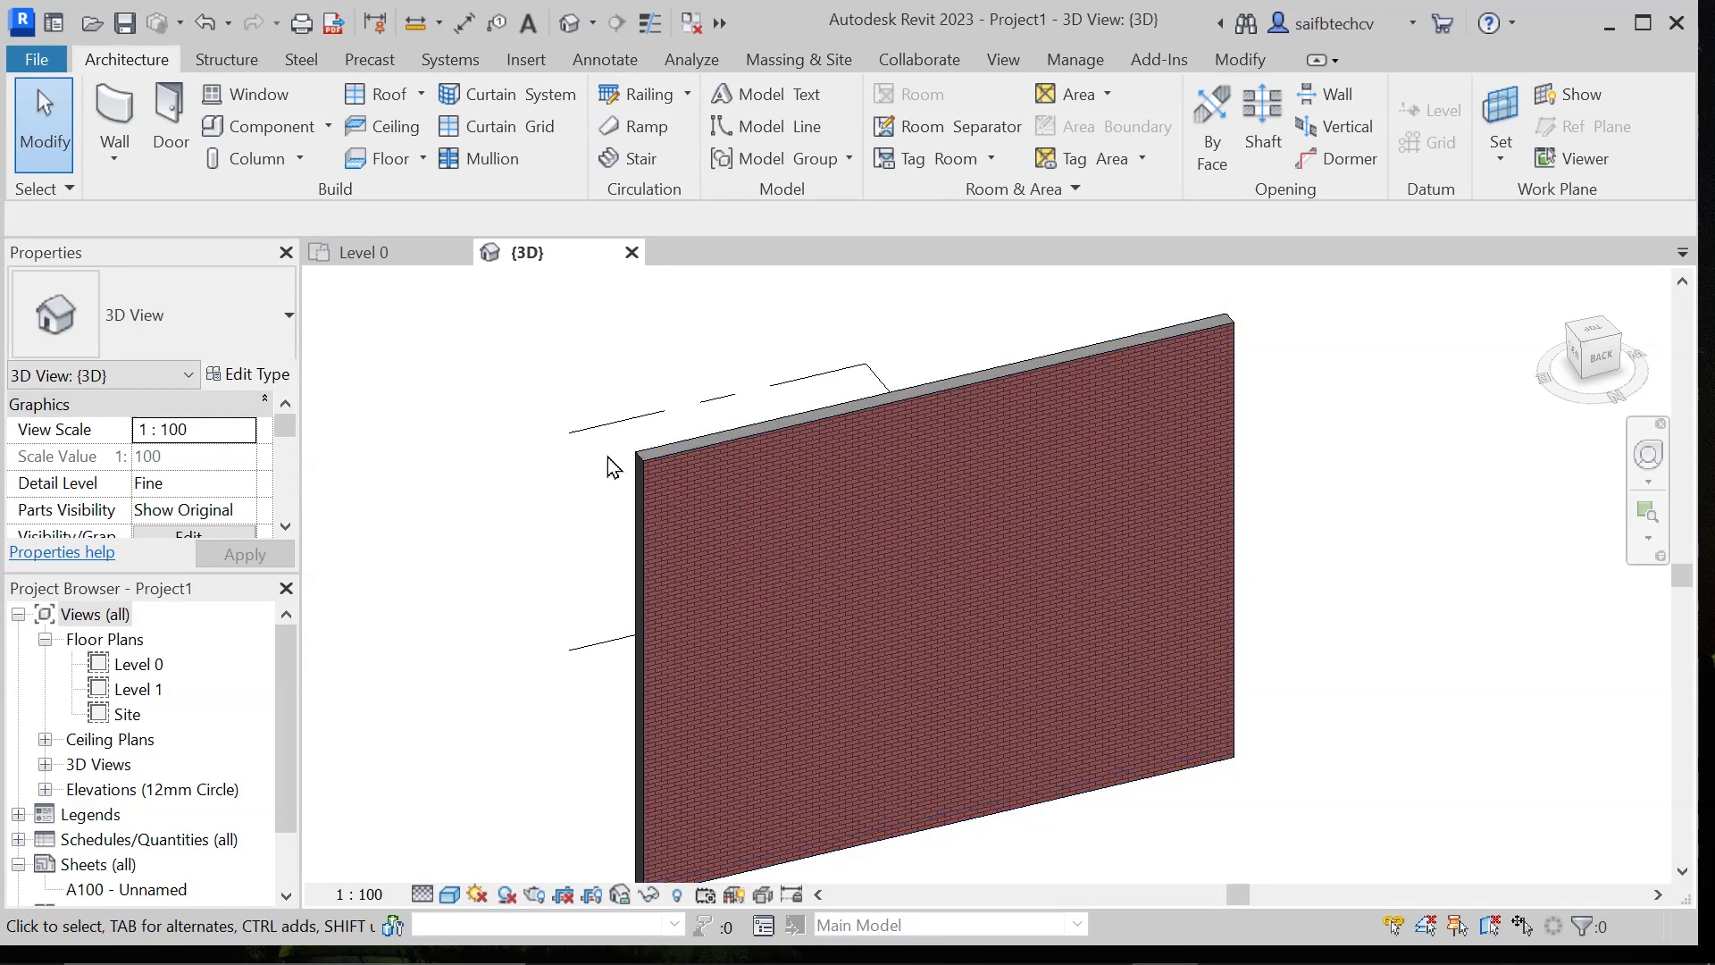
{"action": "left_click", "coordinate": [451, 896]}
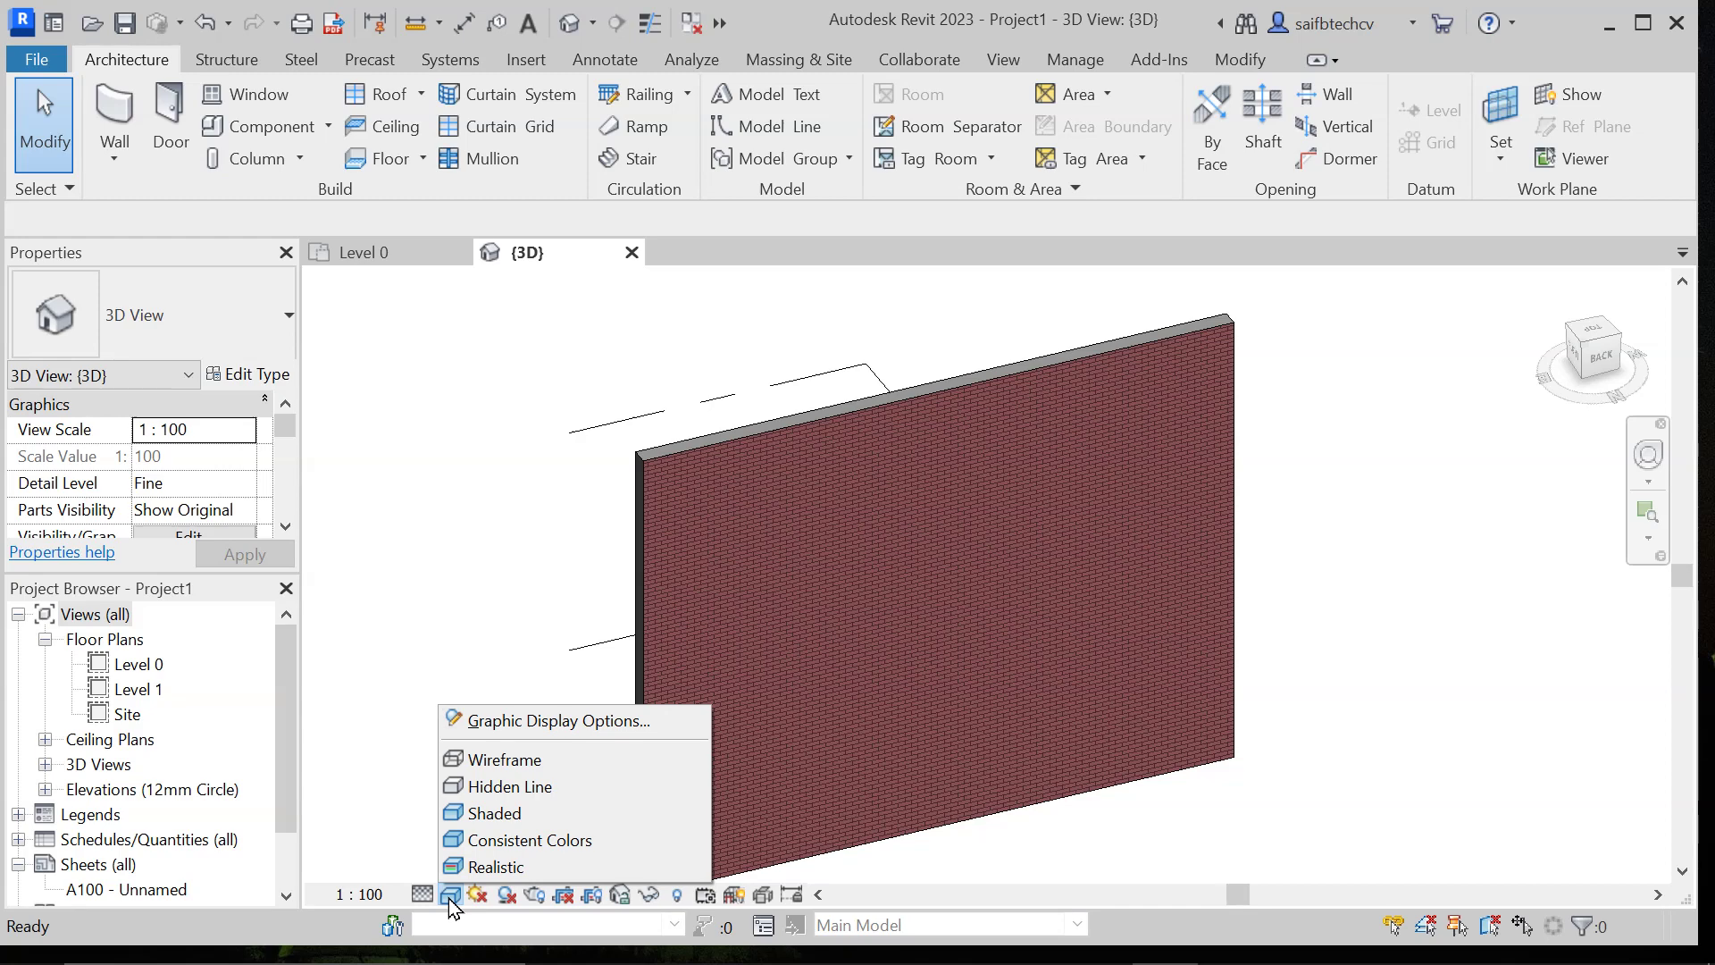
{"action": "left_click", "coordinate": [525, 844]}
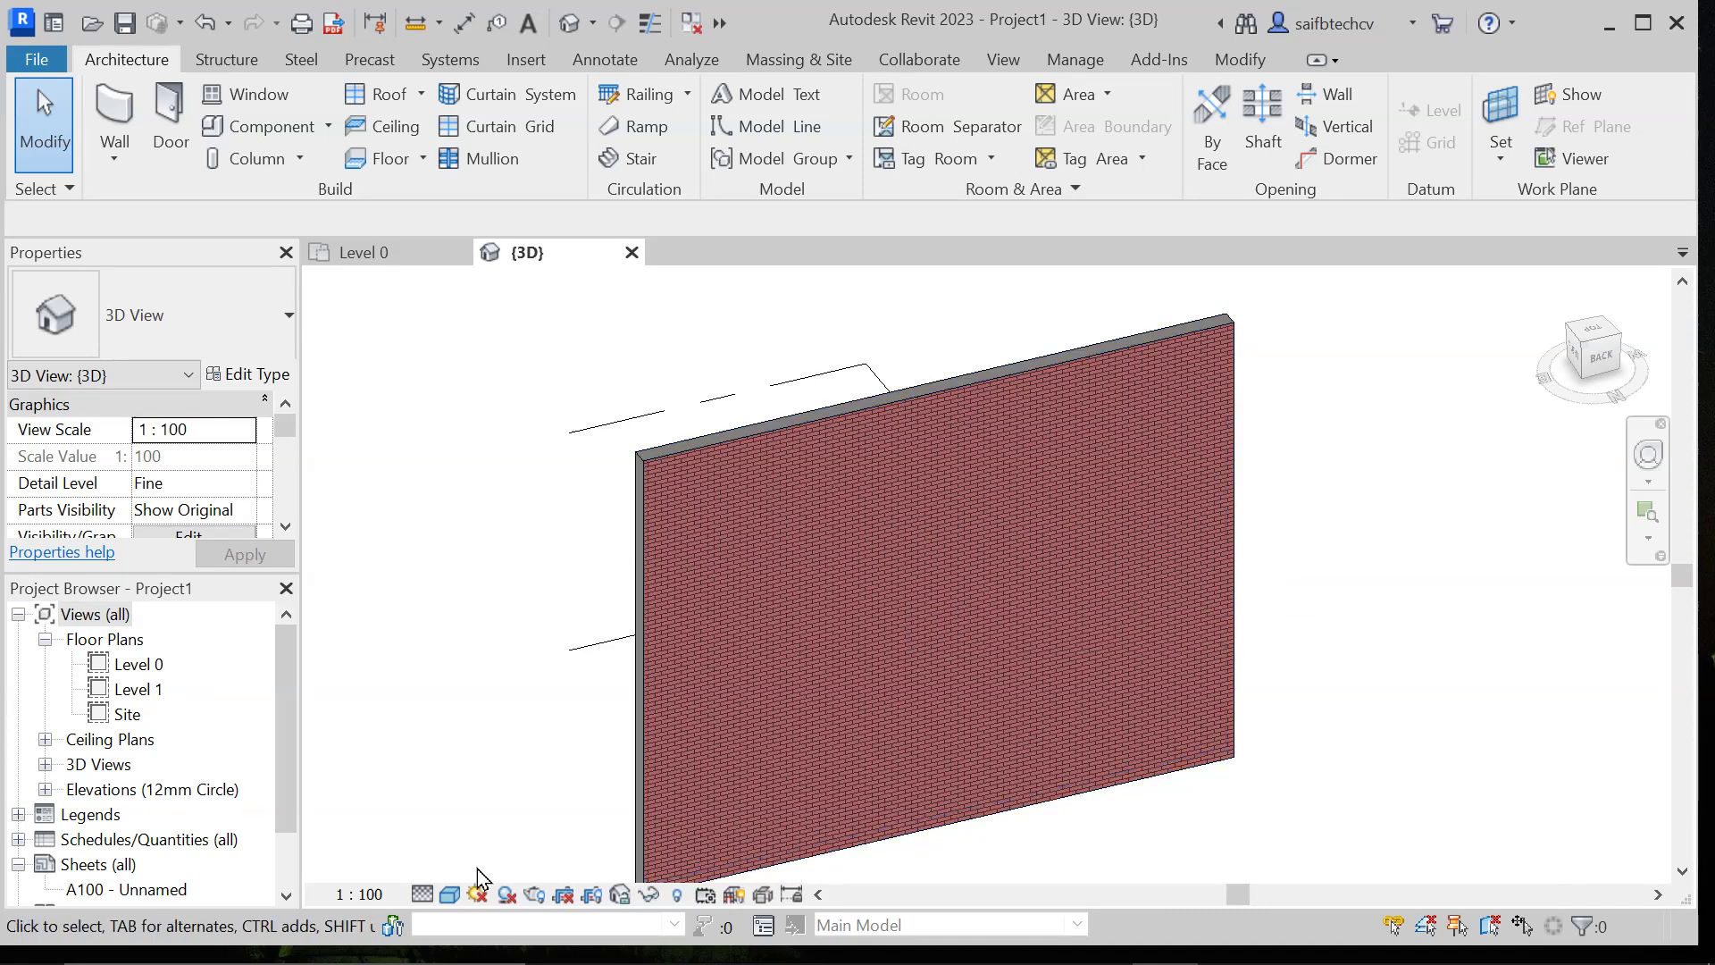
Step: Render the wall in Realistic style and zoom in and out to inspect the brick texture
{"action": "left_click", "coordinate": [459, 897]}
{"action": "left_click", "coordinate": [505, 860]}
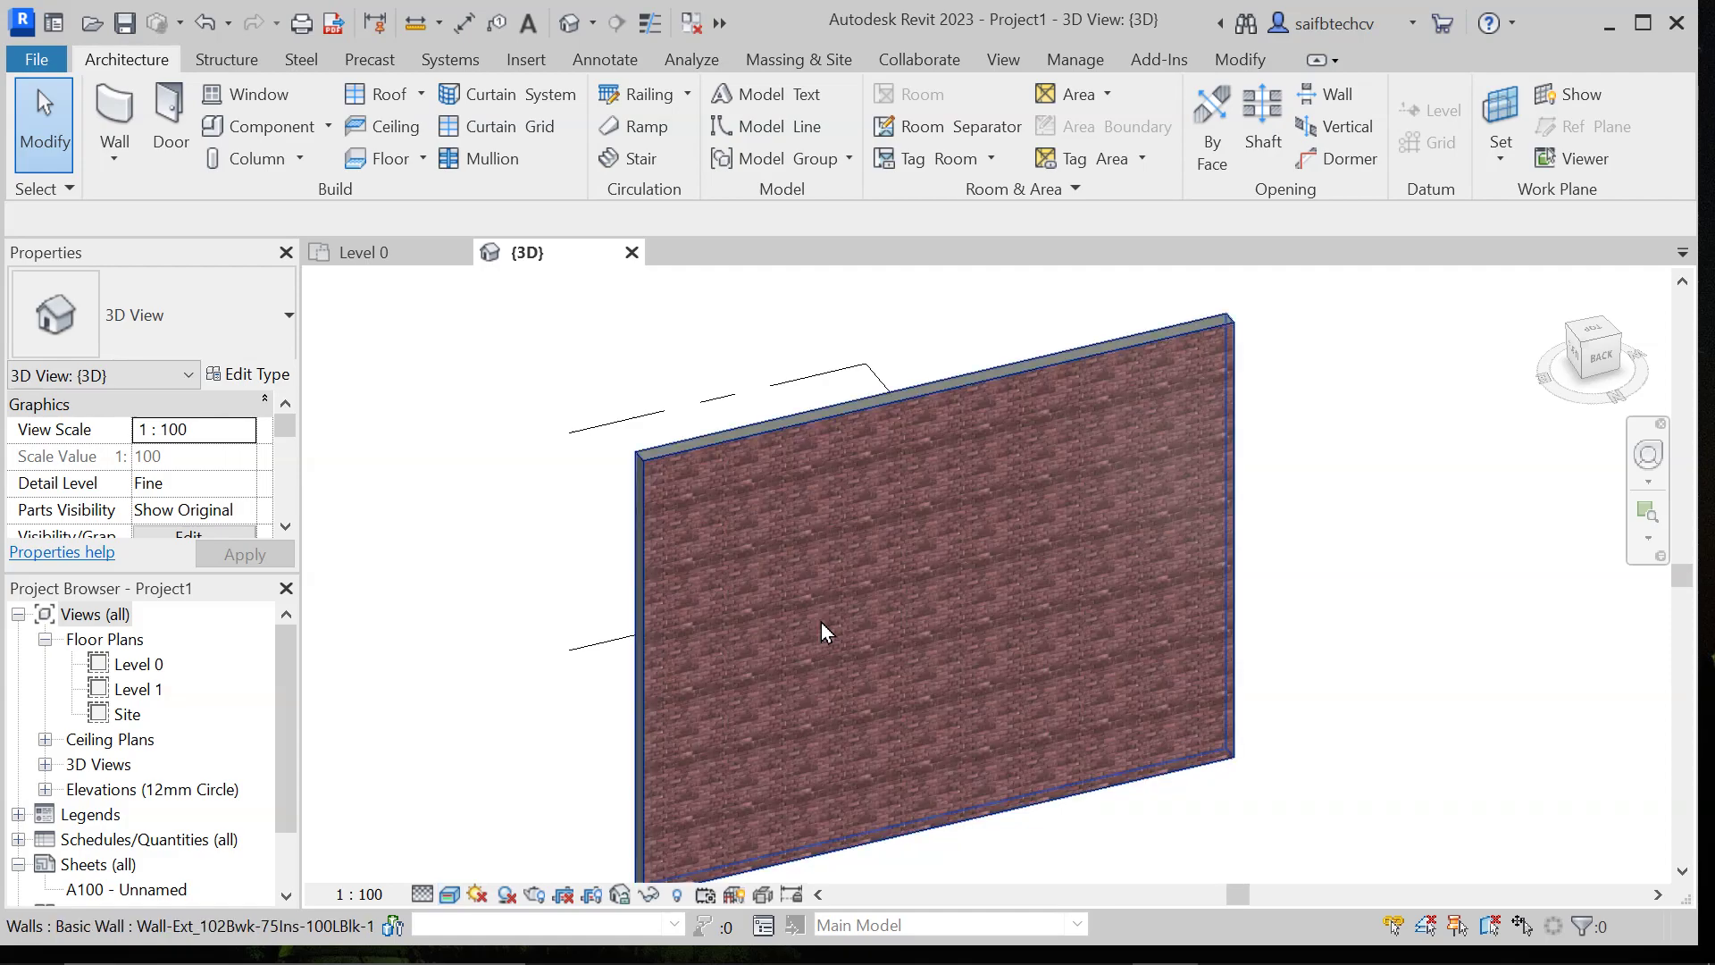
{"action": "scroll", "coordinate": [742, 575], "scroll_direction": "up", "scroll_amount": 3}
{"action": "scroll", "coordinate": [719, 572], "scroll_direction": "up", "scroll_amount": 5}
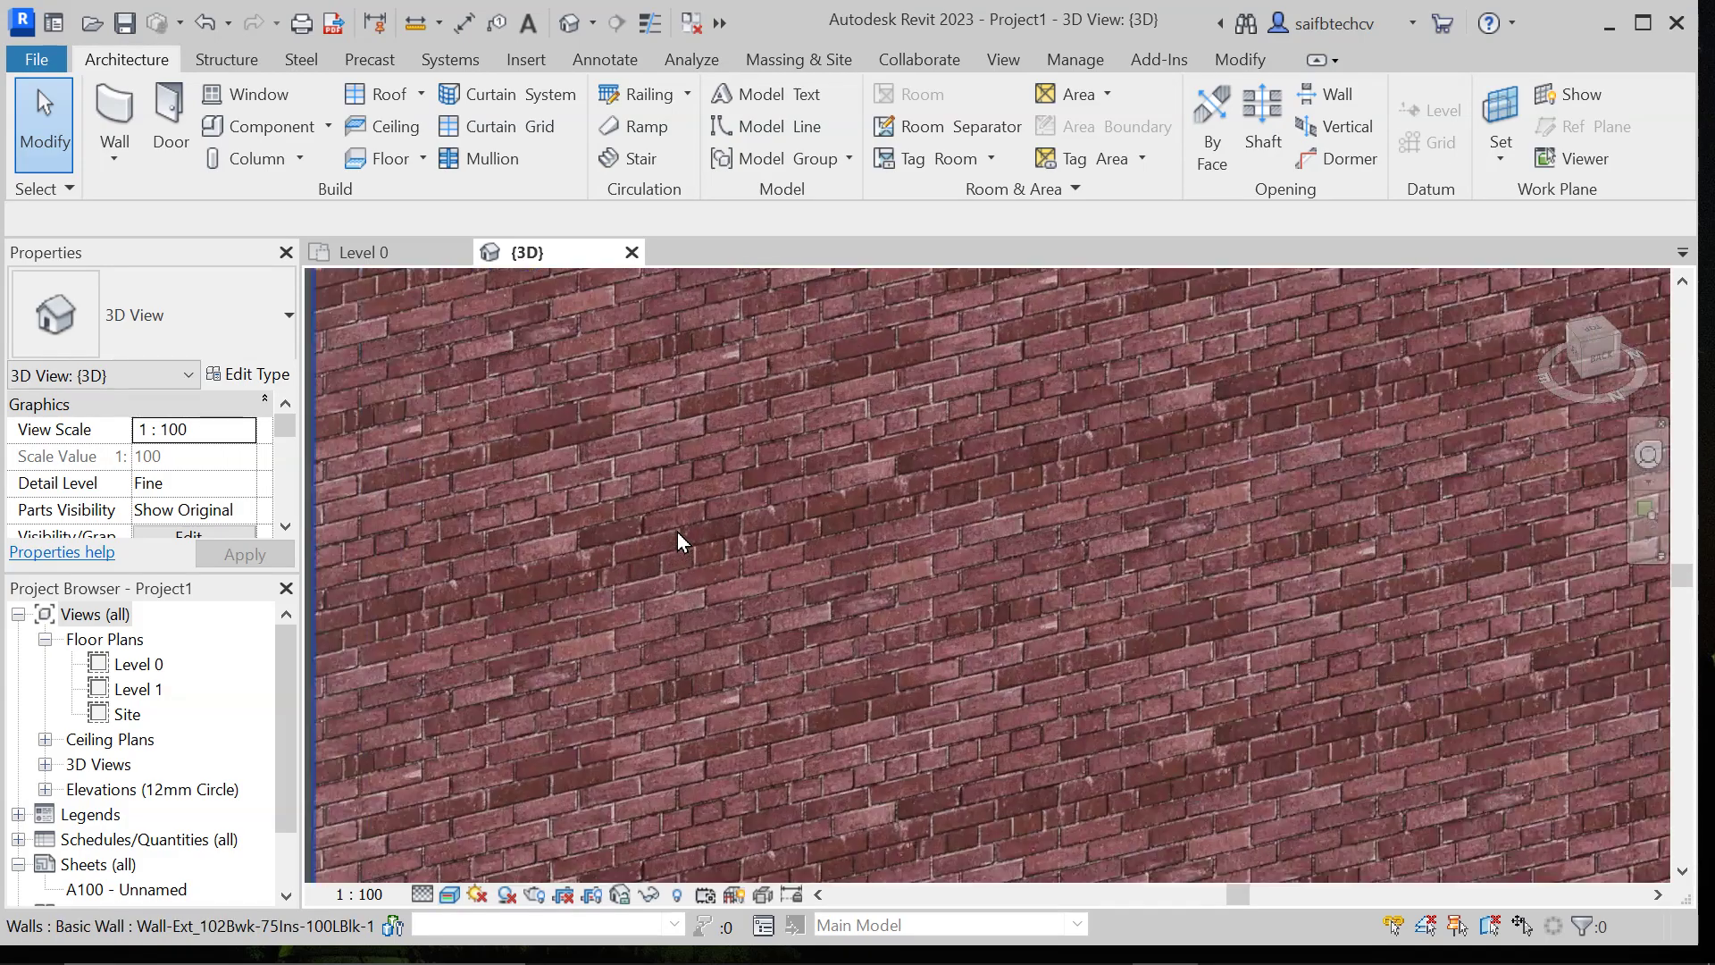
{"action": "scroll", "coordinate": [716, 535], "scroll_direction": "down", "scroll_amount": 4}
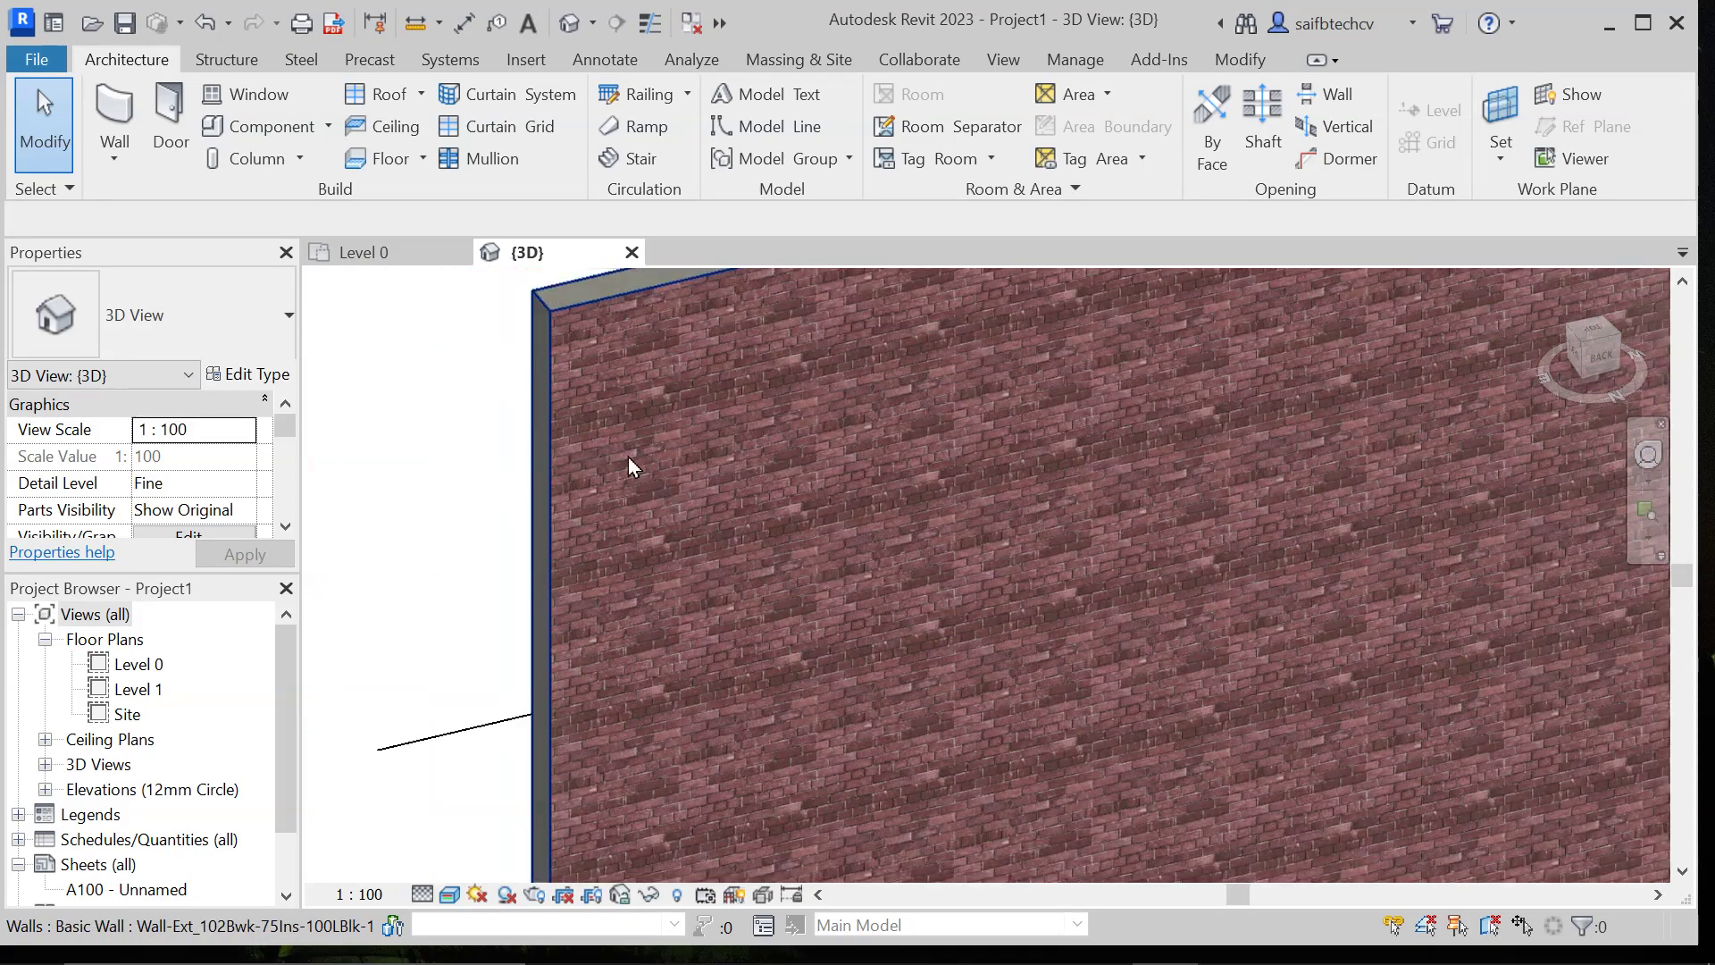
{"action": "scroll", "coordinate": [773, 532], "scroll_direction": "down", "scroll_amount": 1}
{"action": "scroll", "coordinate": [774, 527], "scroll_direction": "down", "scroll_amount": 1}
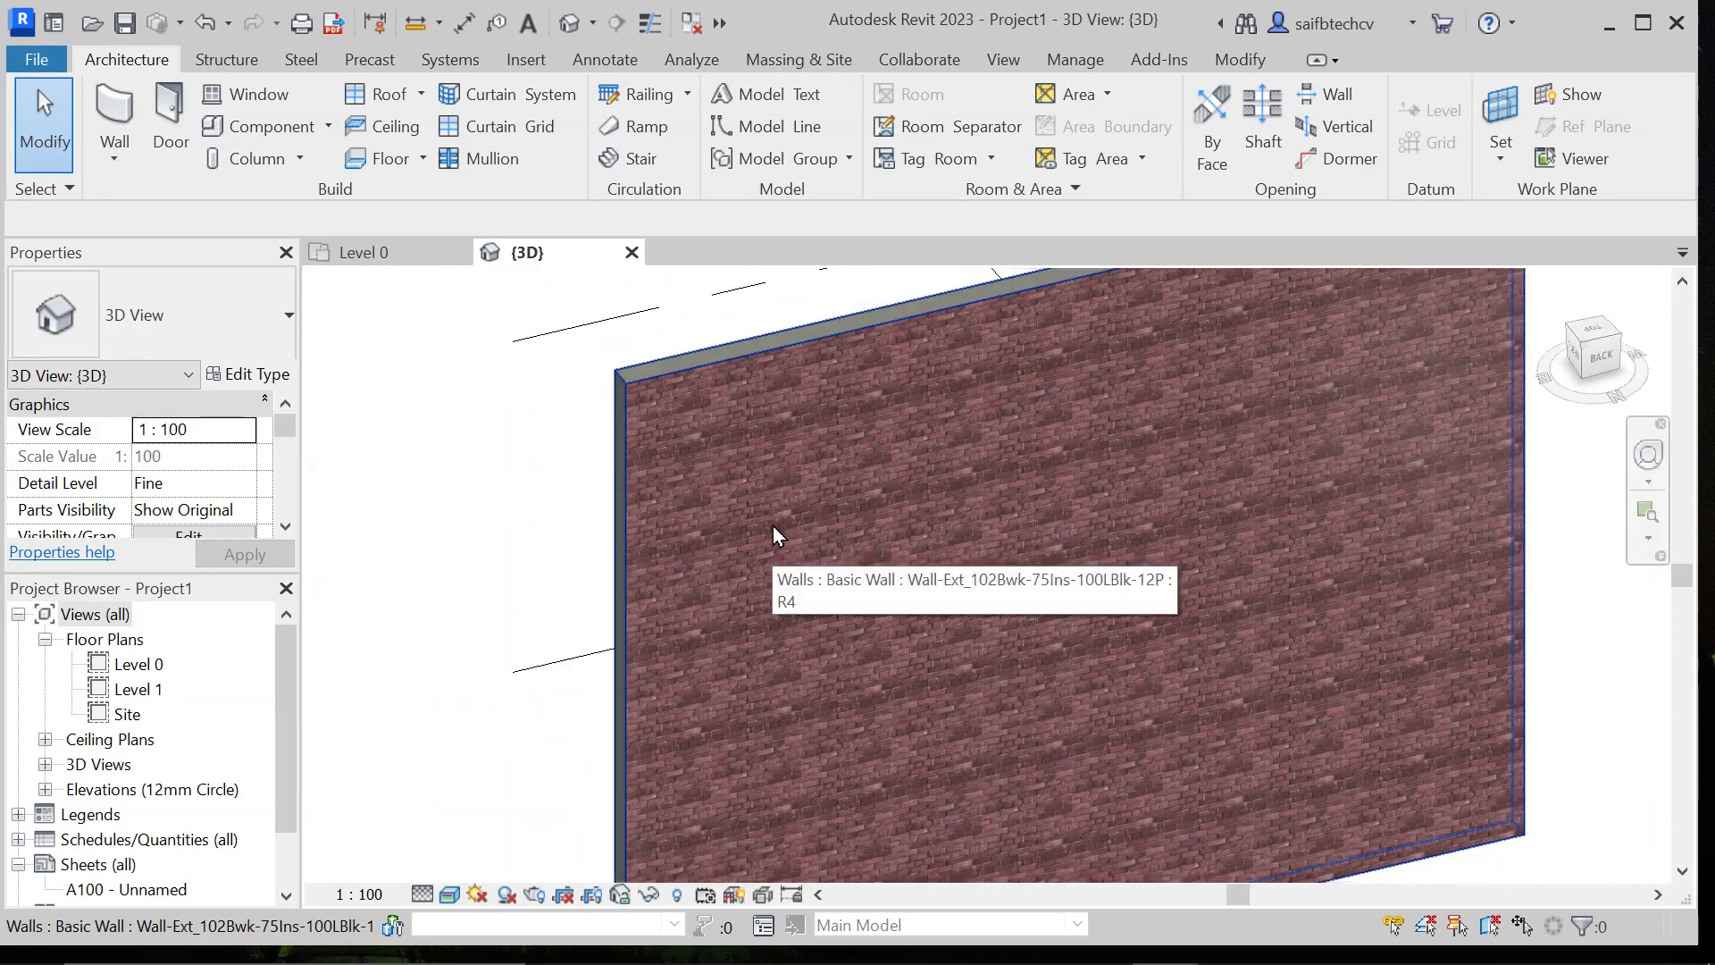
{"action": "scroll", "coordinate": [774, 529], "scroll_direction": "down", "scroll_amount": 1}
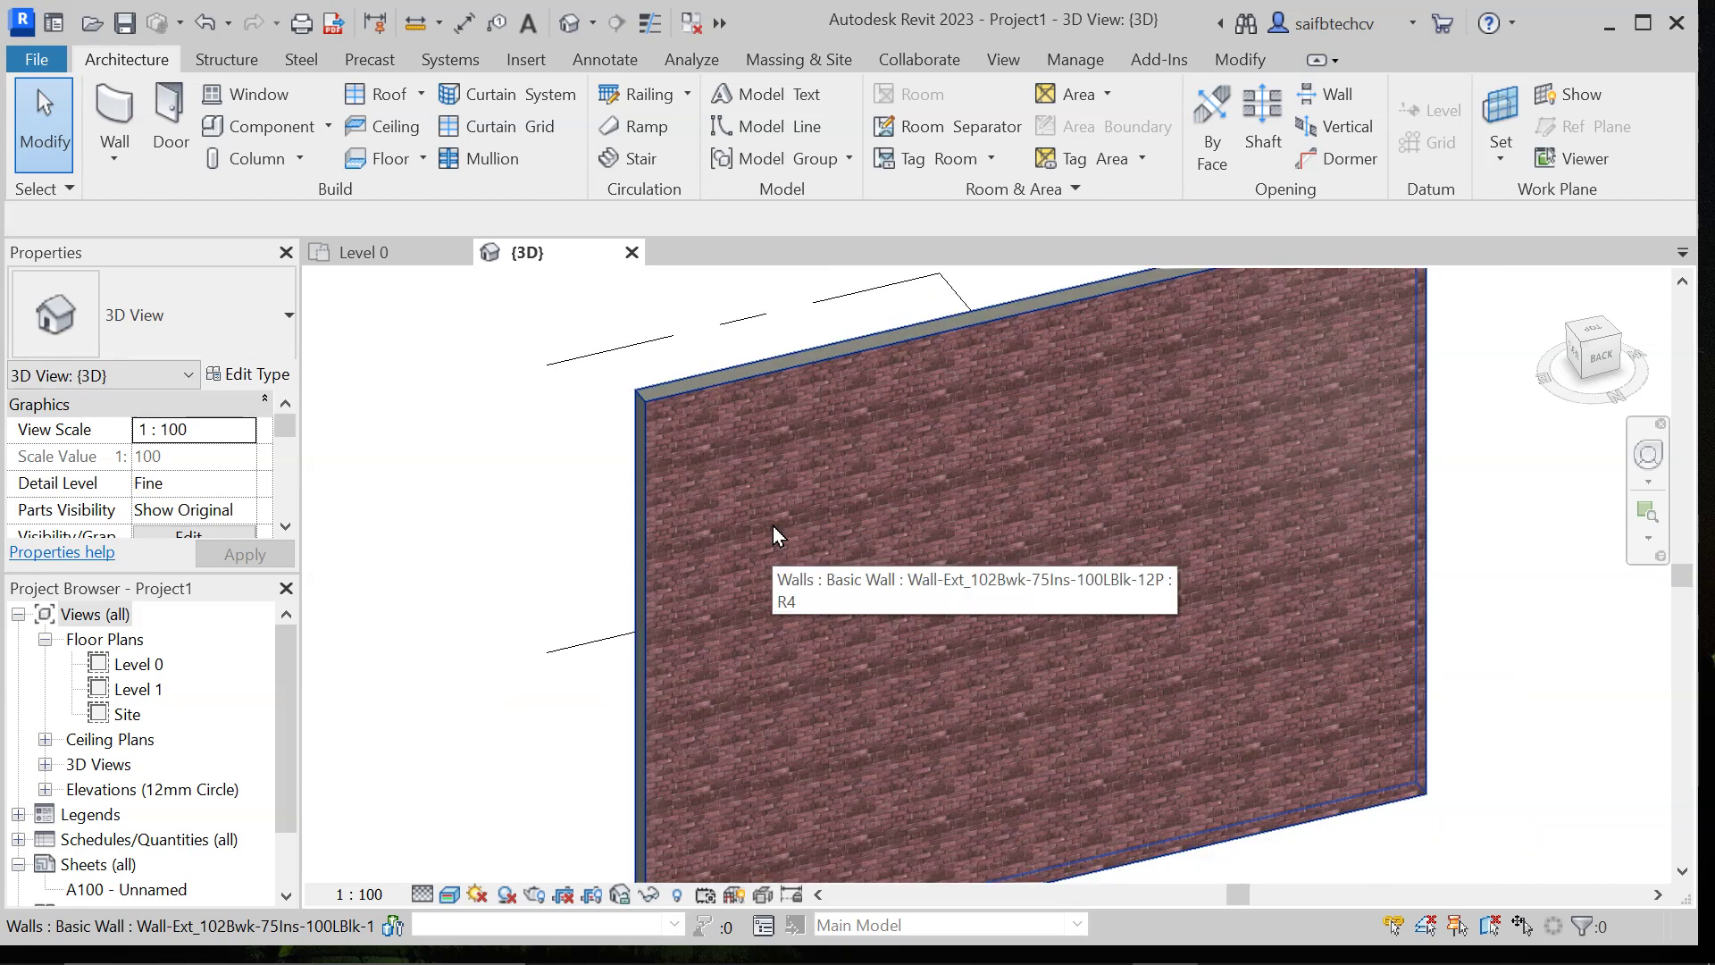
{"action": "left_click", "coordinate": [450, 893]}
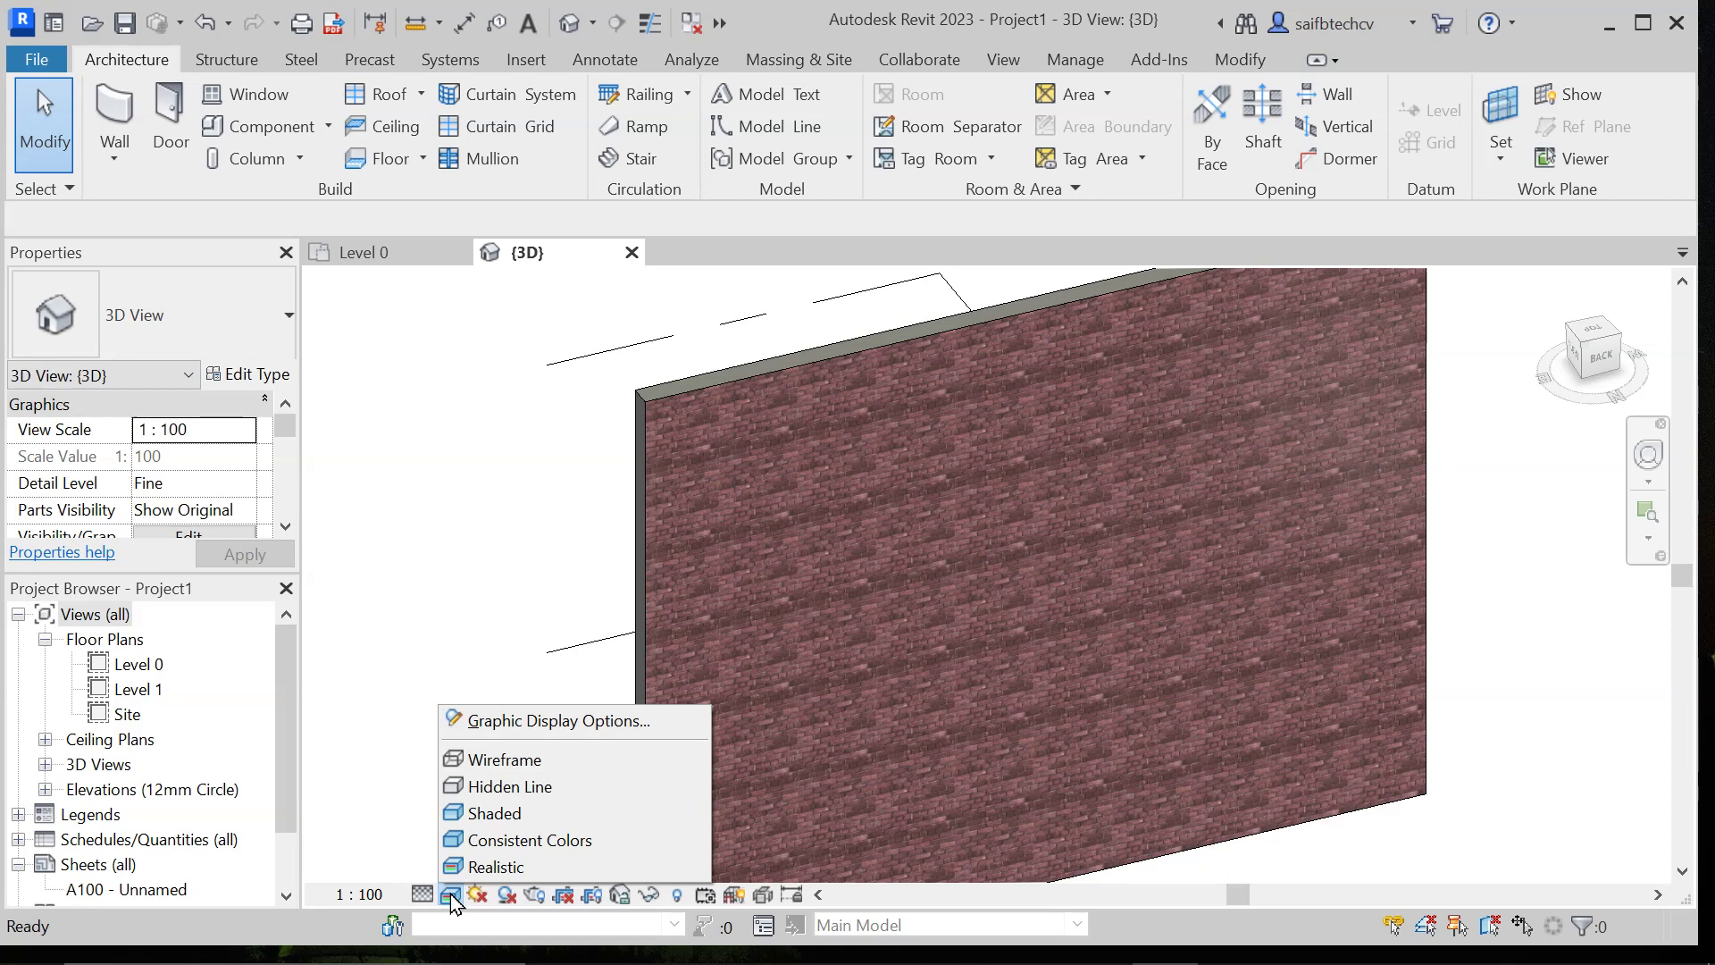
Step: Show the wall as Wireframe, then switch back to Consistent Colors
{"action": "left_click", "coordinate": [500, 759]}
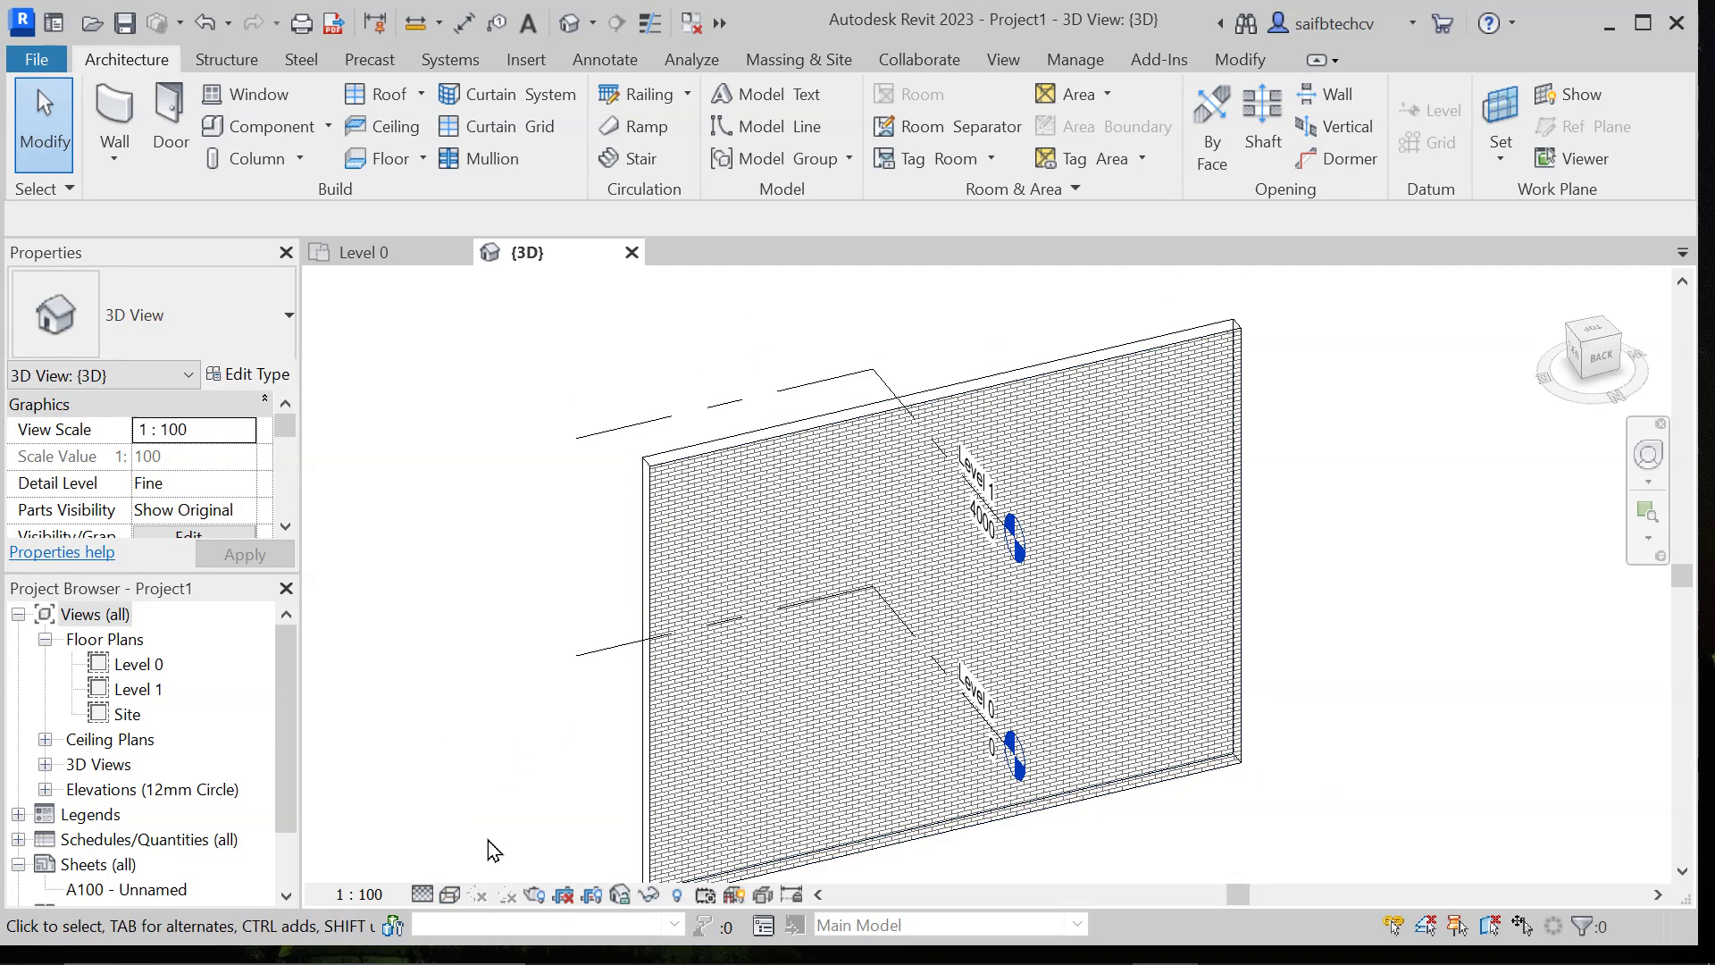
{"action": "left_click", "coordinate": [450, 894]}
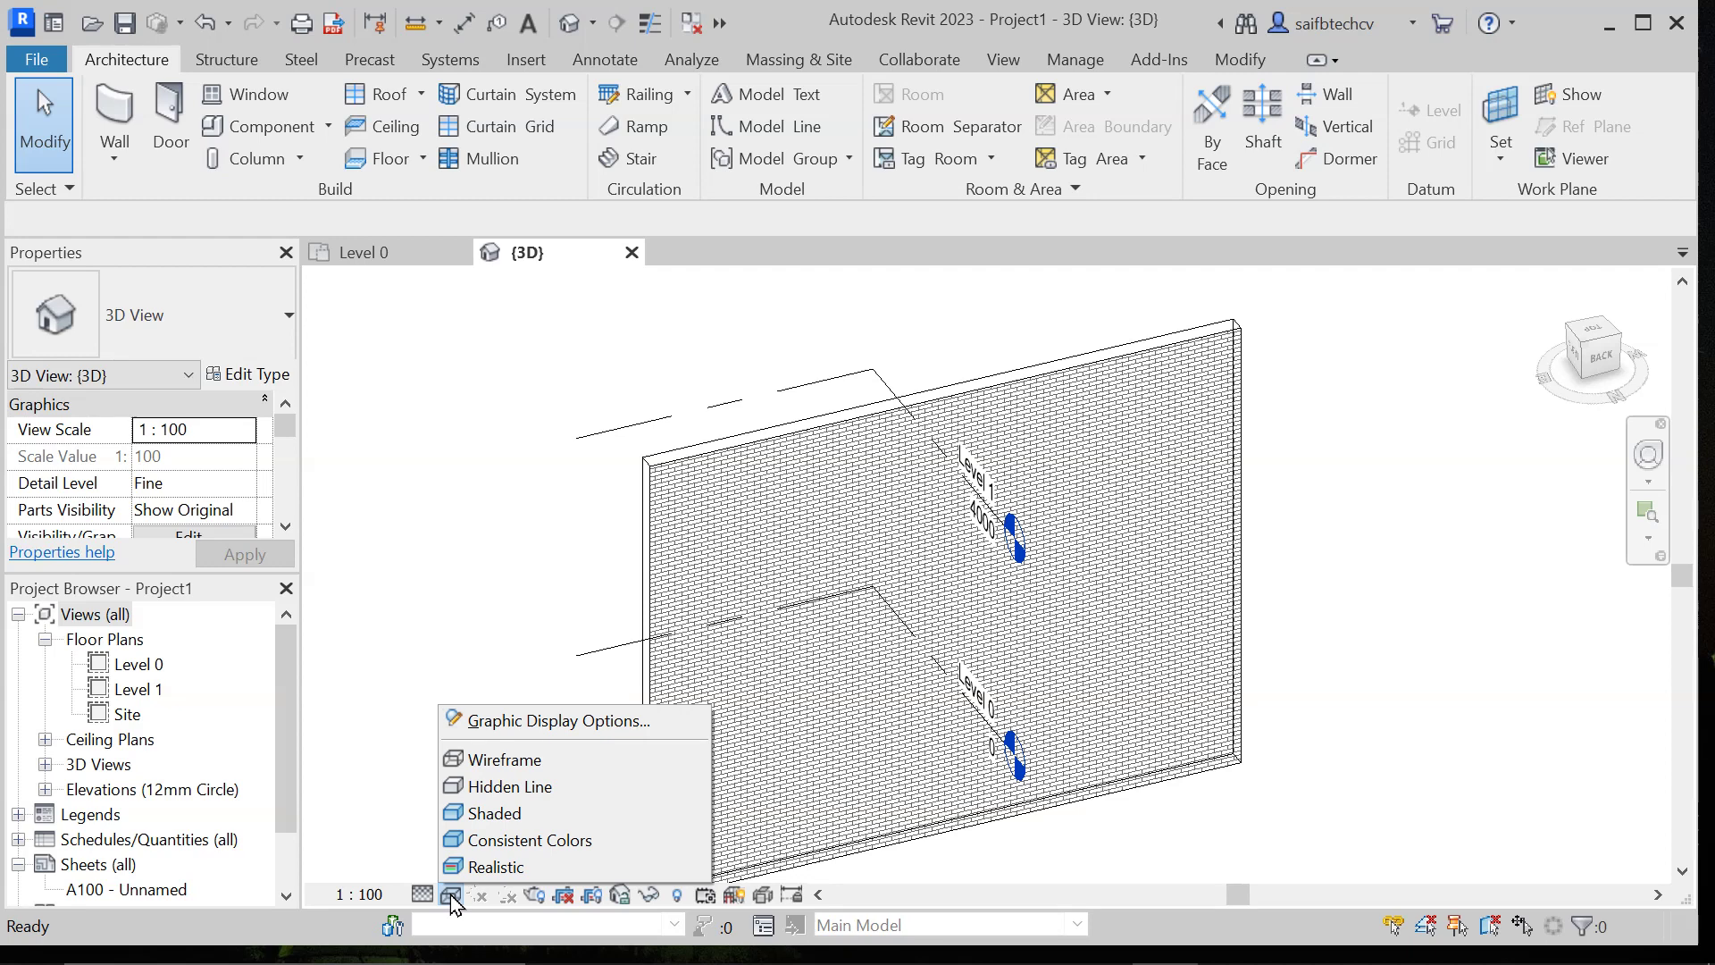
{"action": "left_click", "coordinate": [486, 837]}
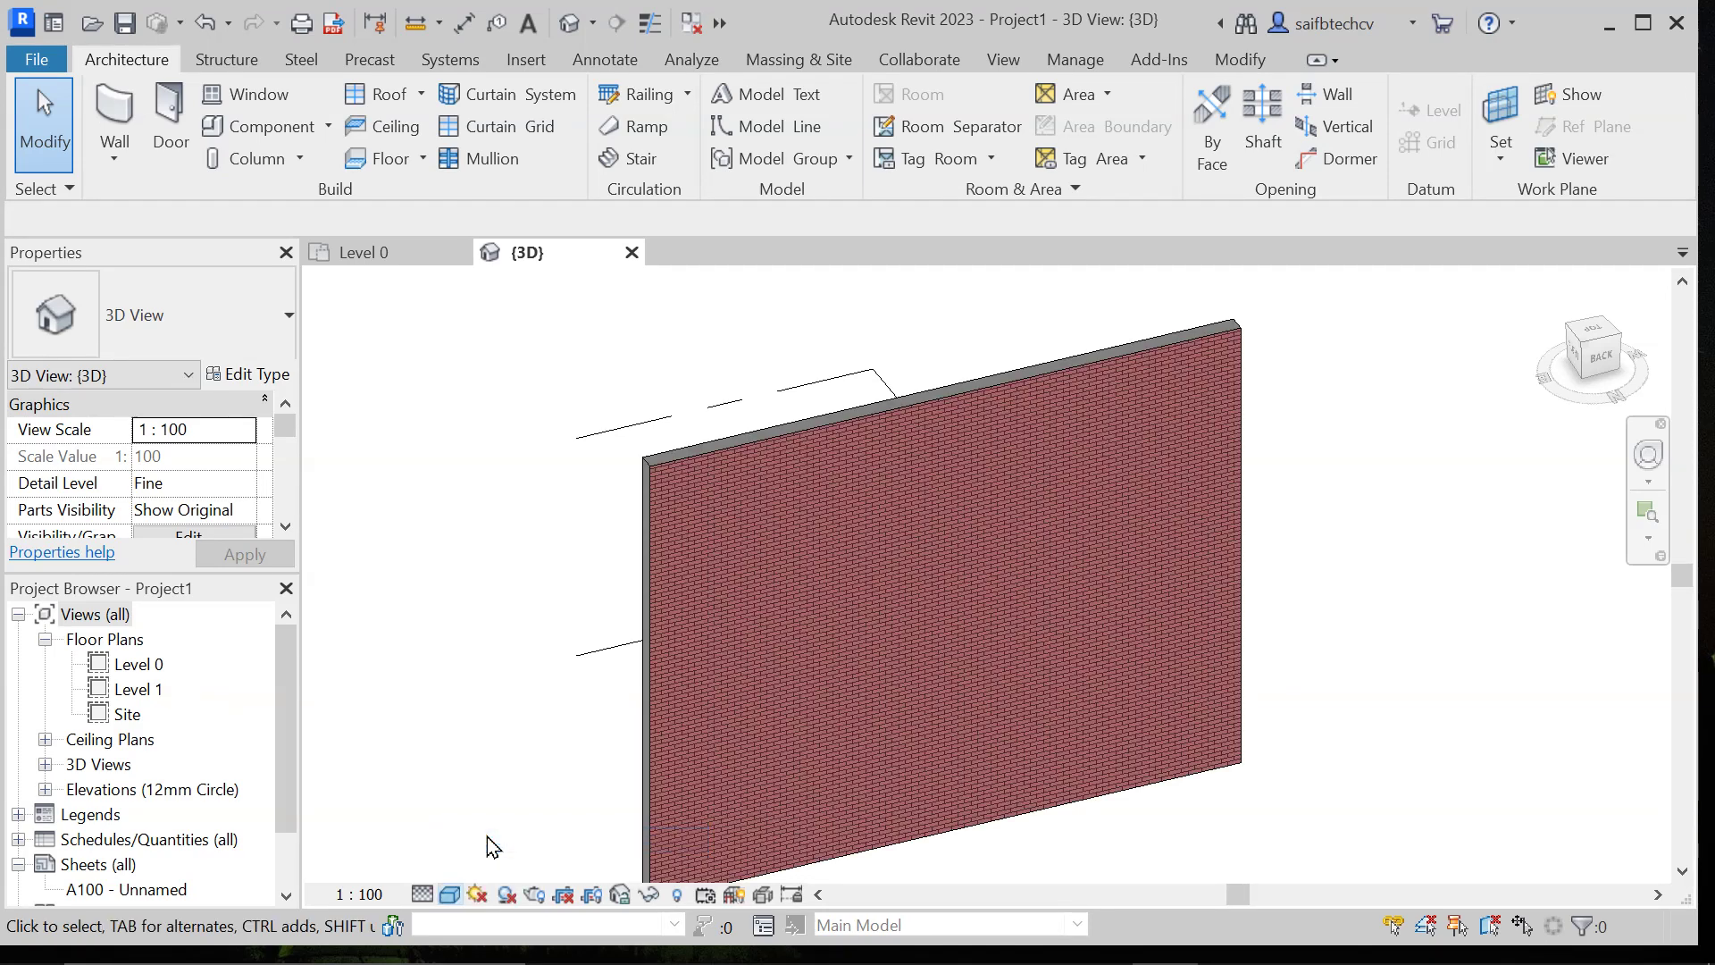
Step: Turn the sun path on using the specified project location, date and time, and enable shadows
{"action": "left_click", "coordinate": [476, 898]}
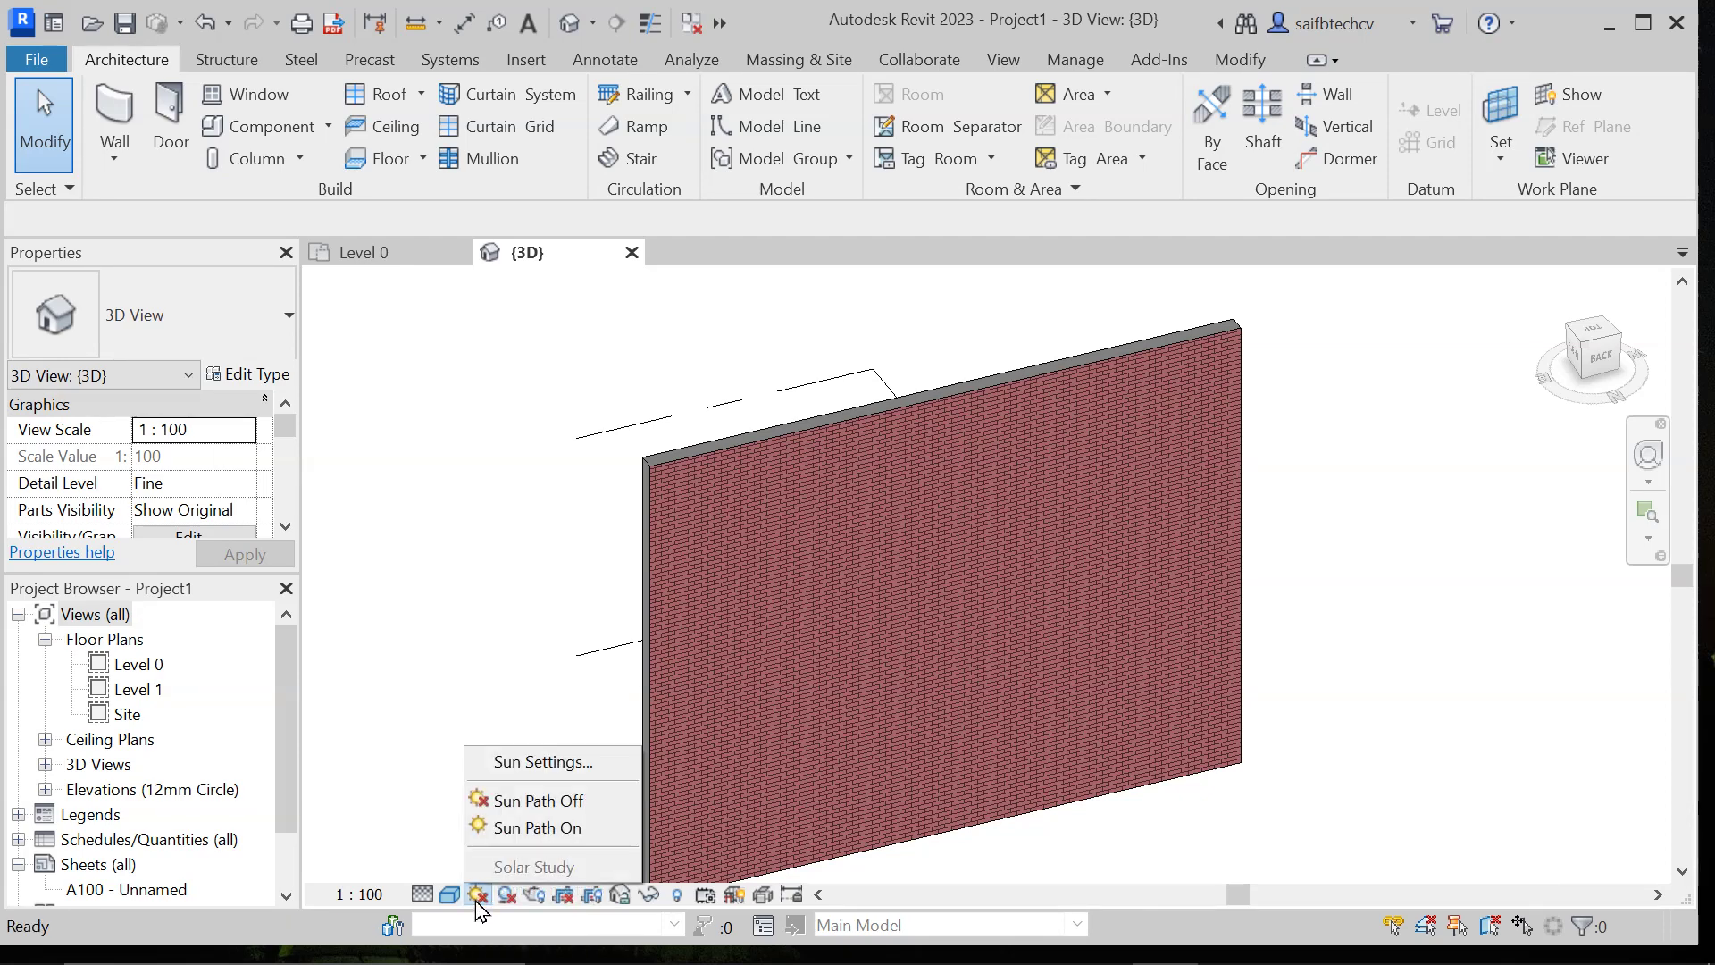
{"action": "left_click", "coordinate": [501, 828]}
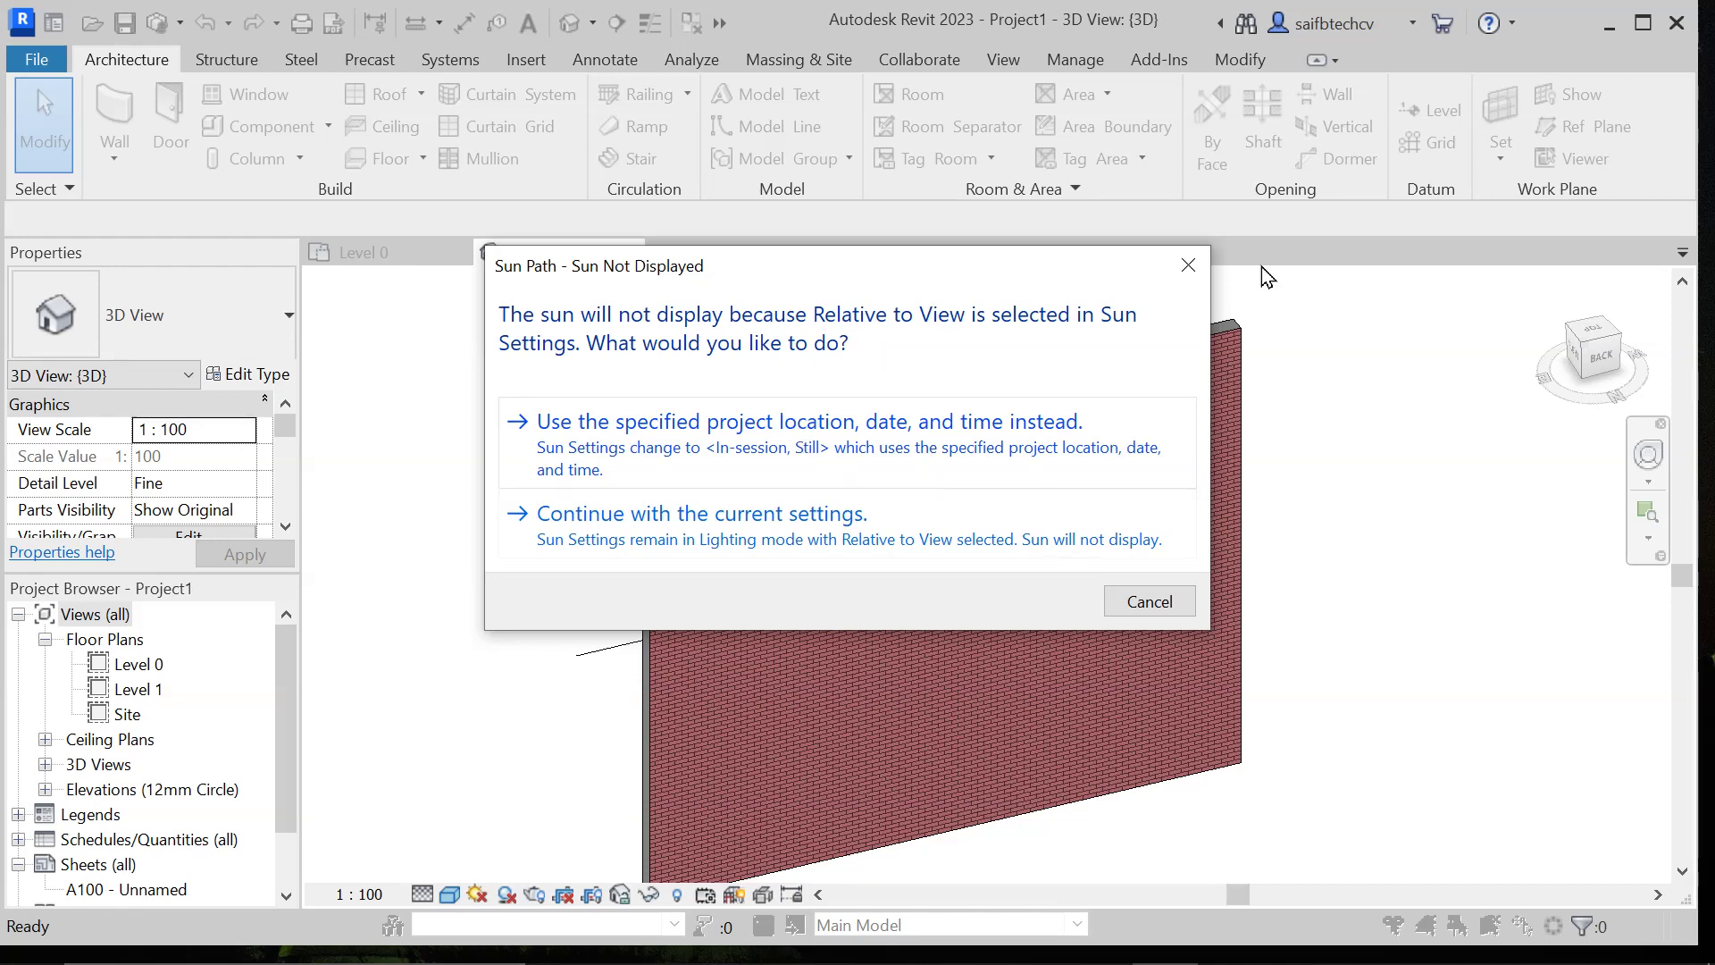
{"action": "left_click", "coordinate": [1193, 270]}
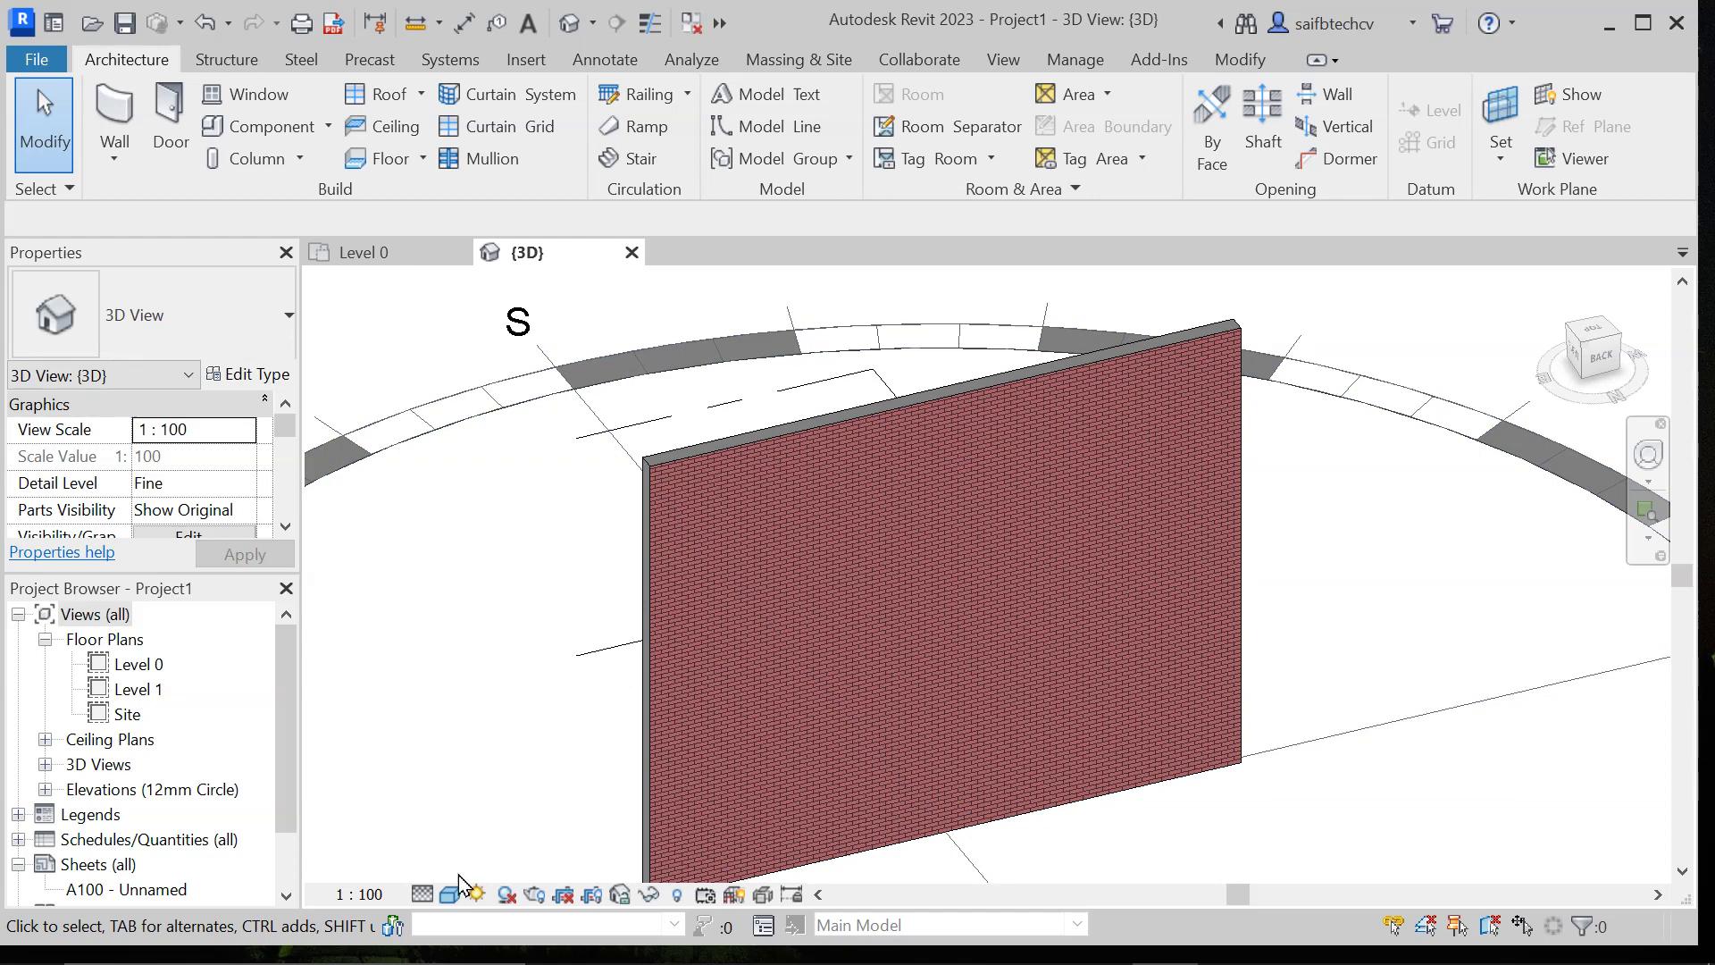
{"action": "left_click", "coordinate": [505, 895]}
Step: Zoom out and toggle the wall's shadows off, on, and off again
{"action": "scroll", "coordinate": [595, 752], "scroll_direction": "down", "scroll_amount": 1}
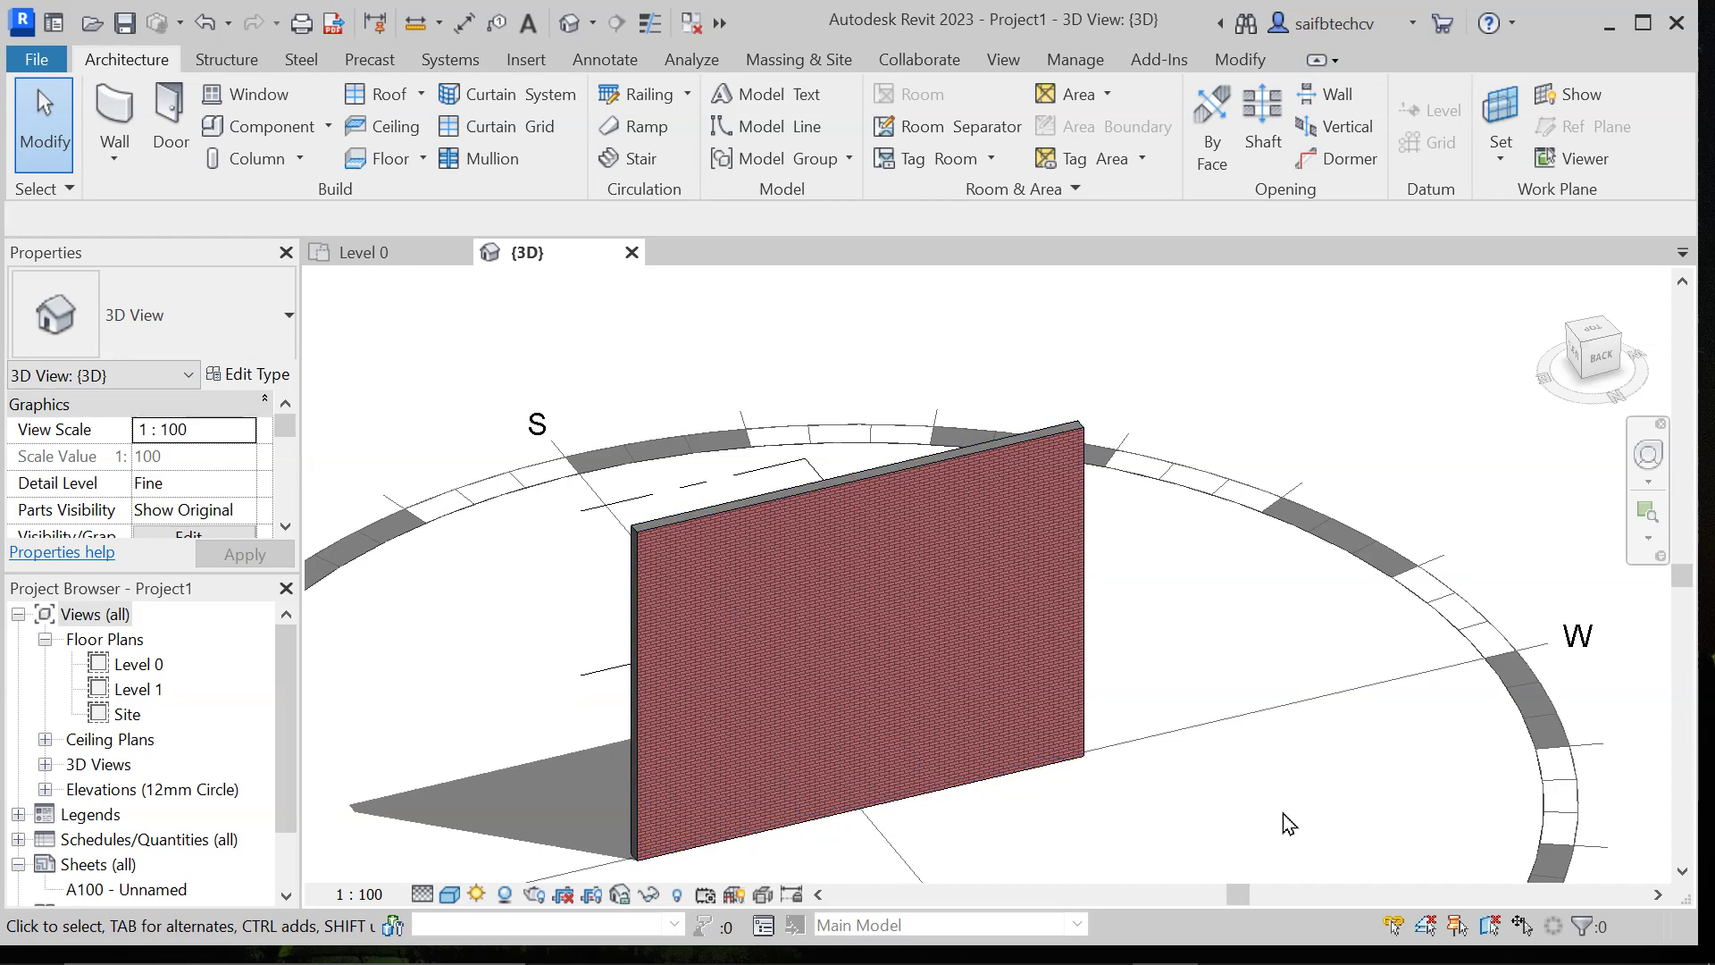
{"action": "left_click", "coordinate": [506, 894]}
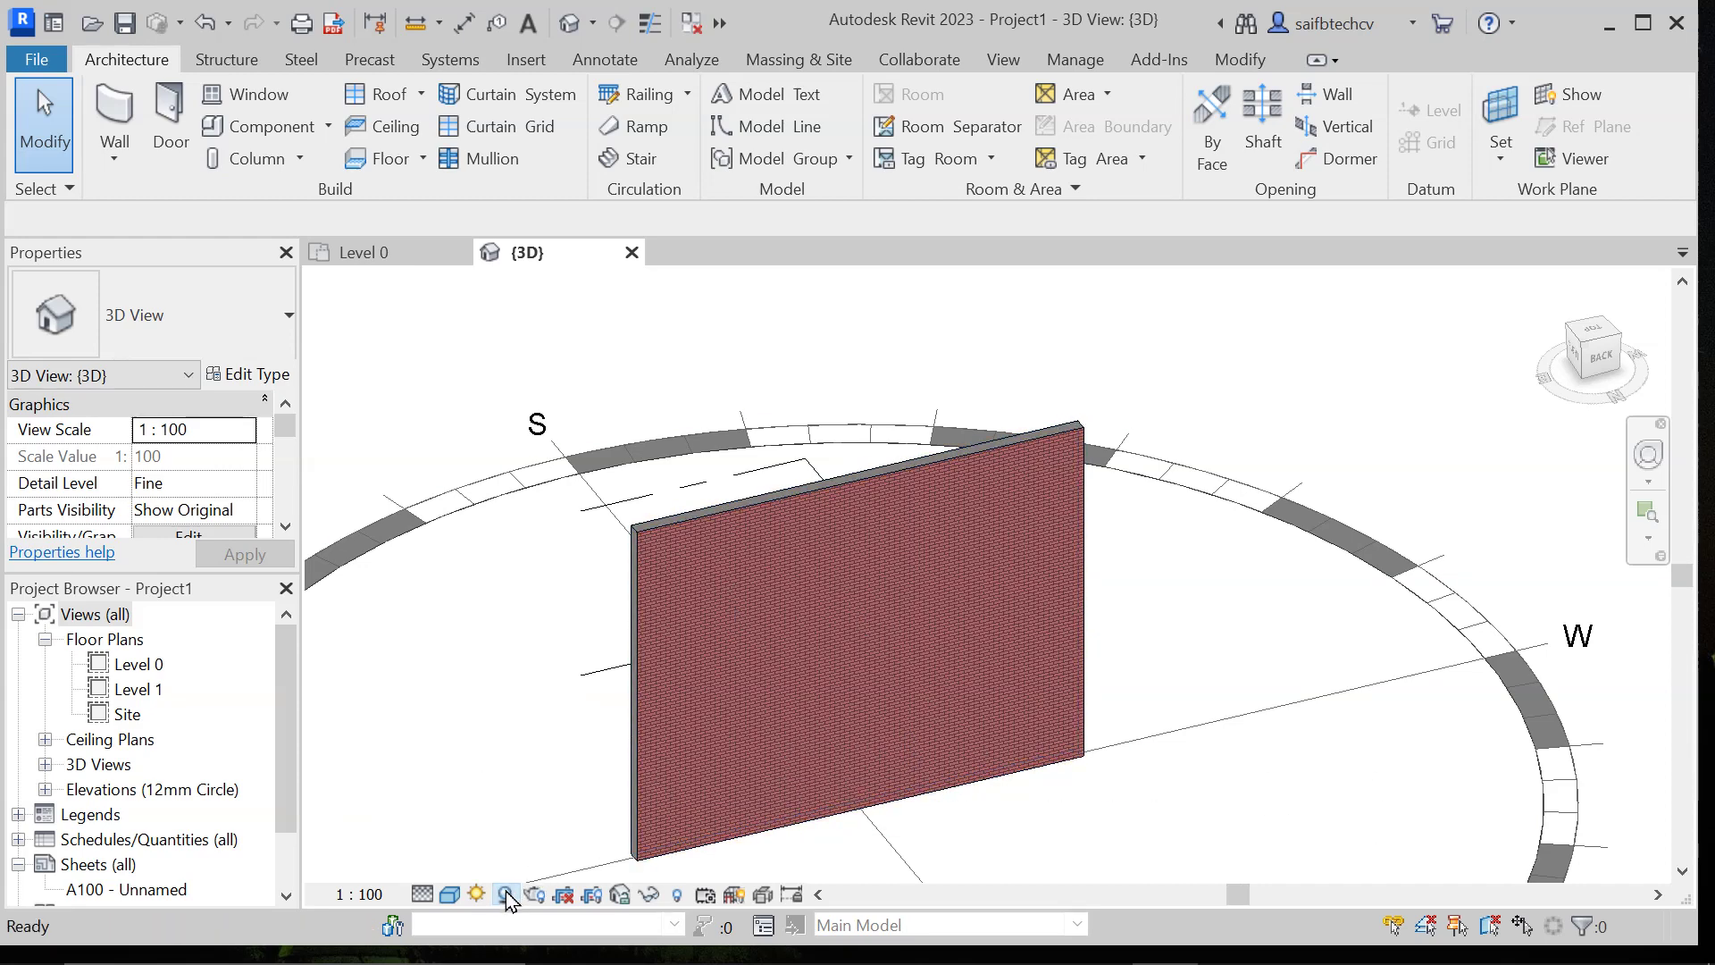
{"action": "left_click", "coordinate": [506, 894]}
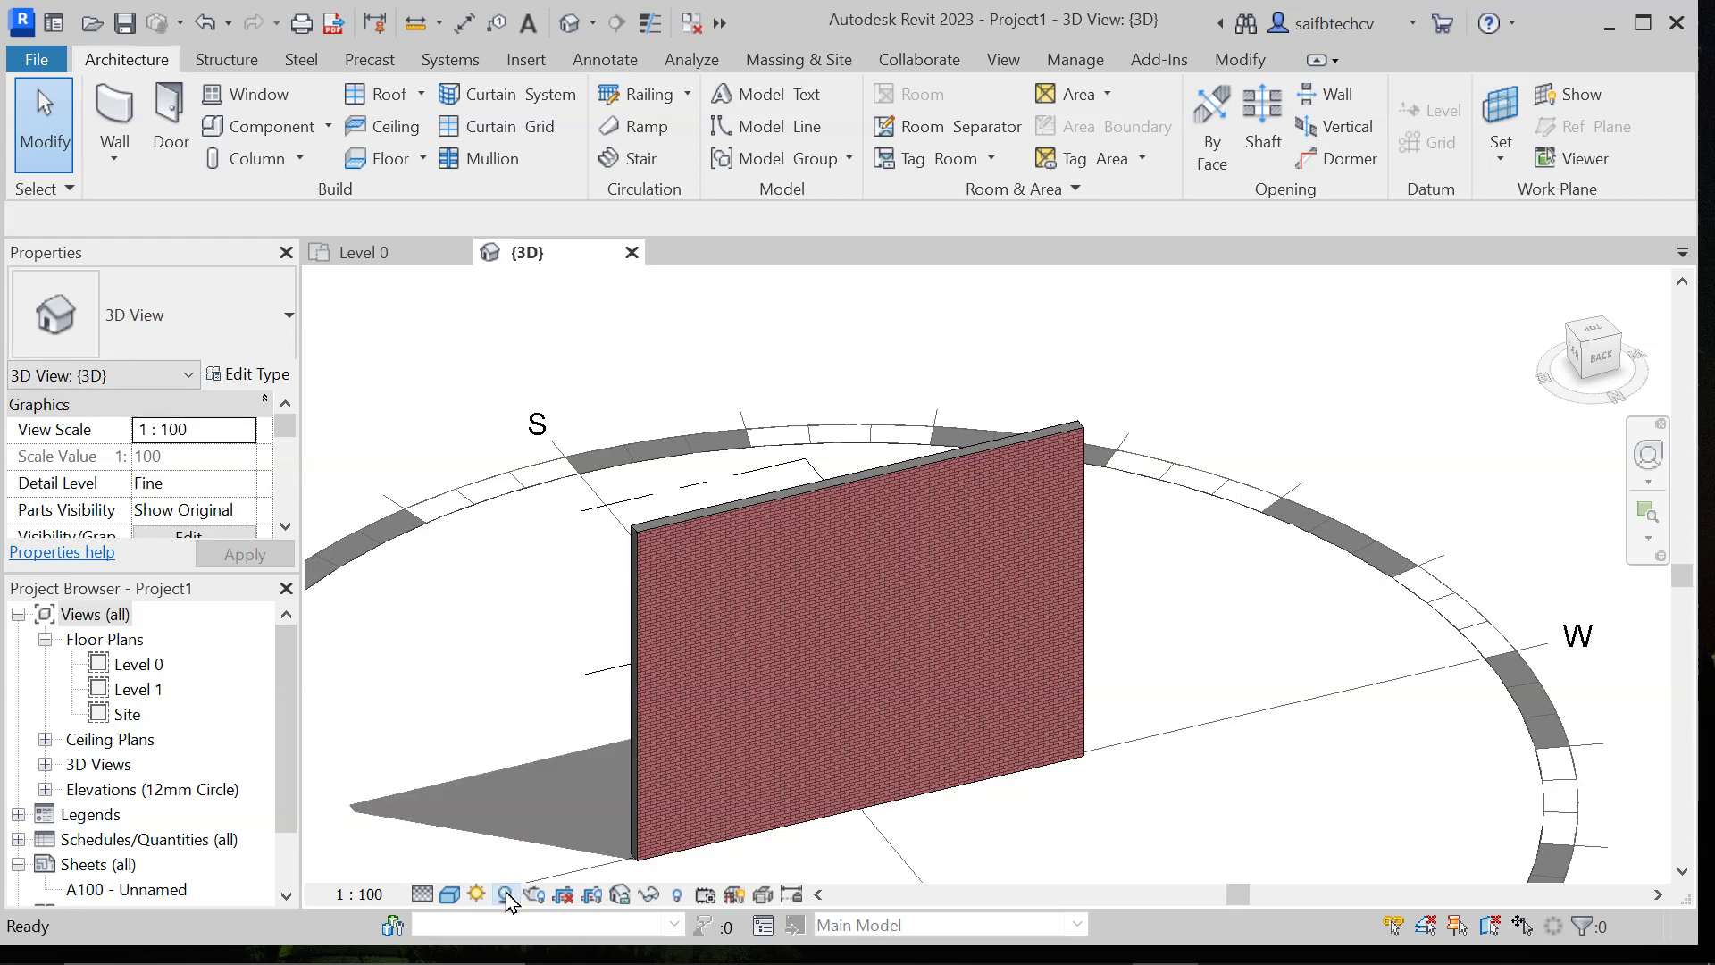
{"action": "left_click", "coordinate": [506, 894]}
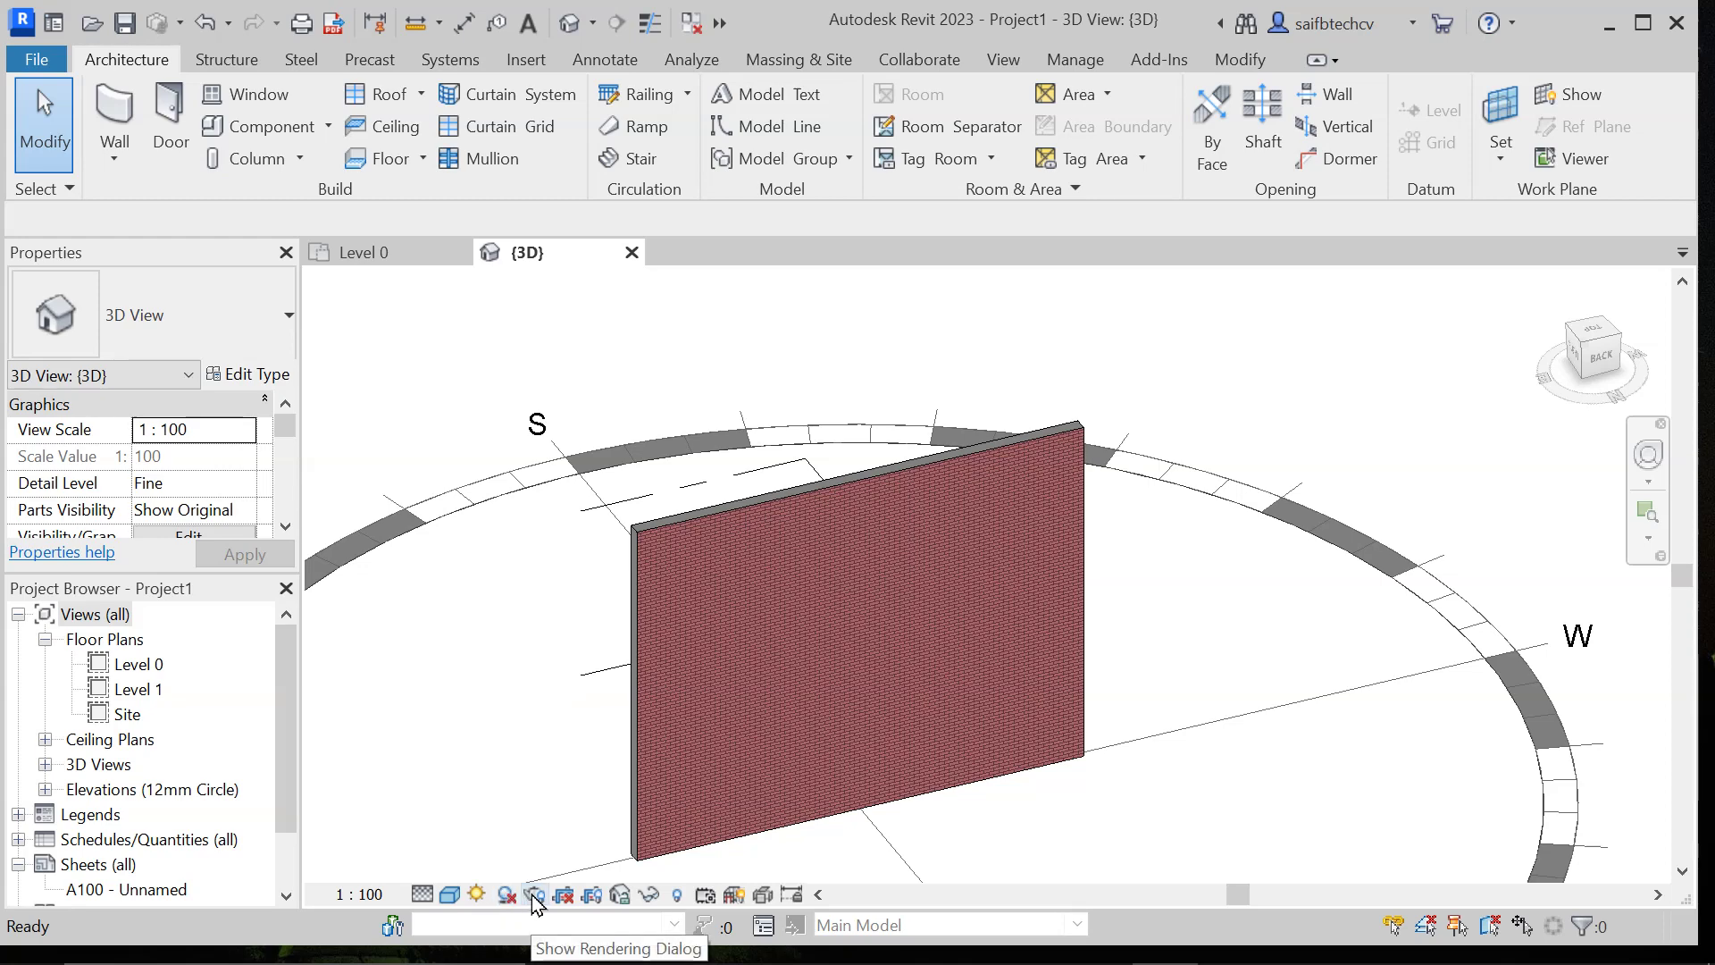
{"action": "left_click", "coordinate": [534, 894]}
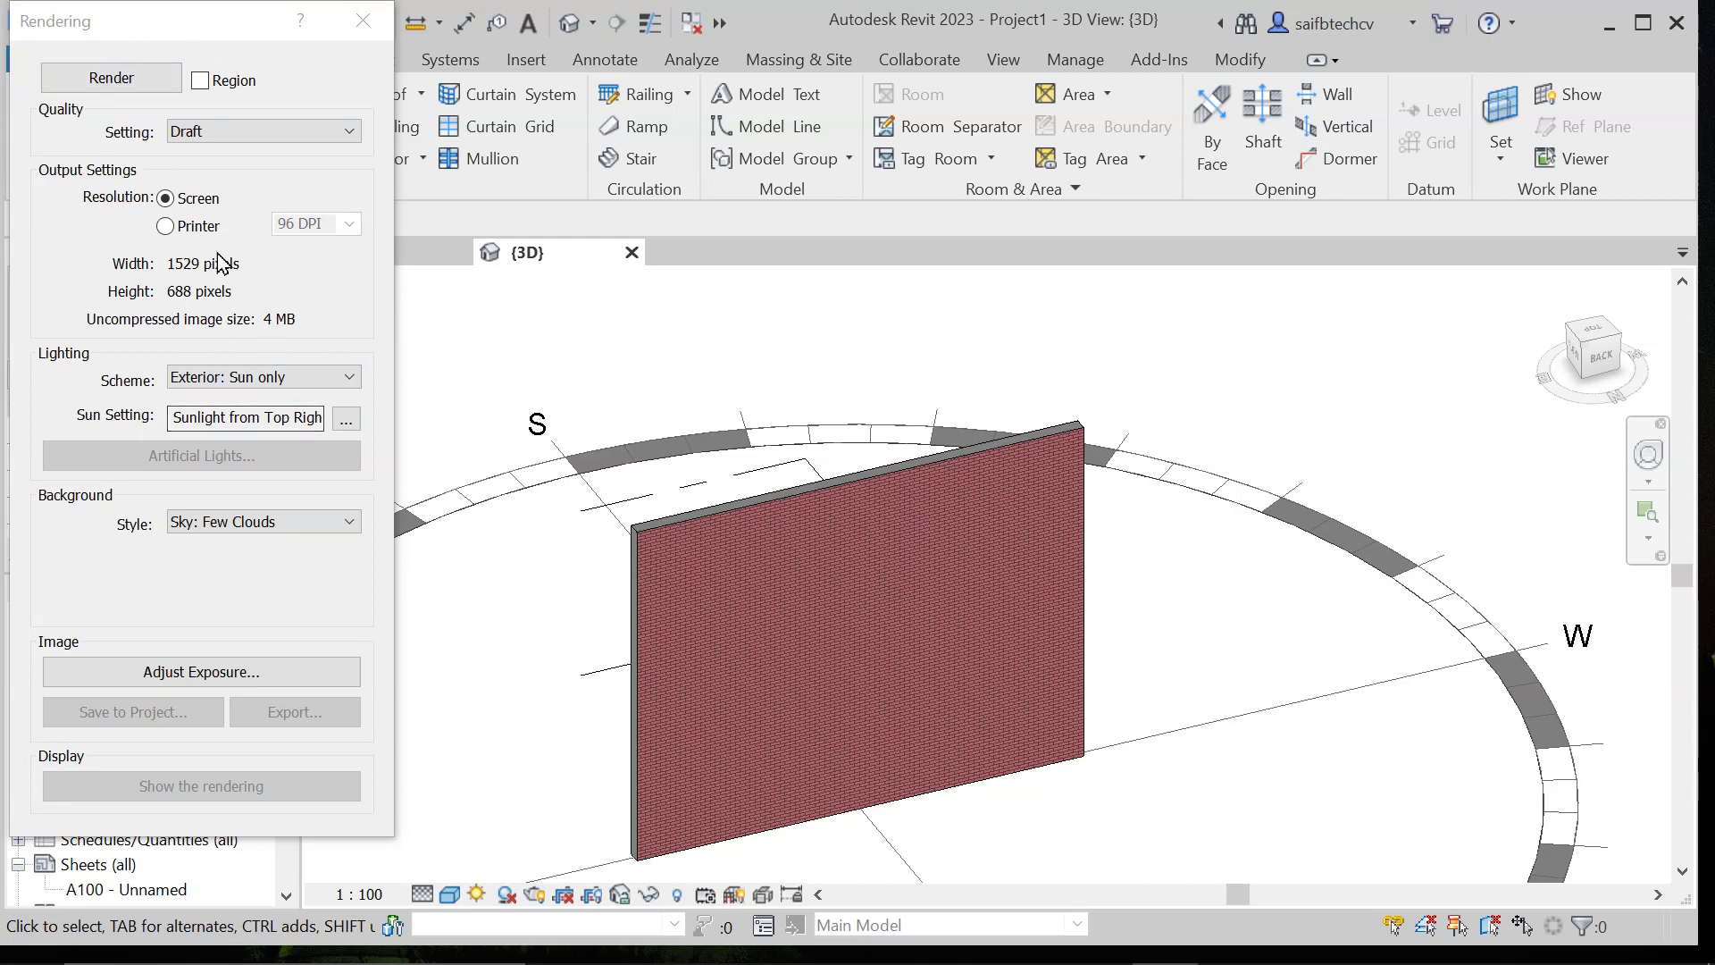
{"action": "left_click", "coordinate": [357, 34]}
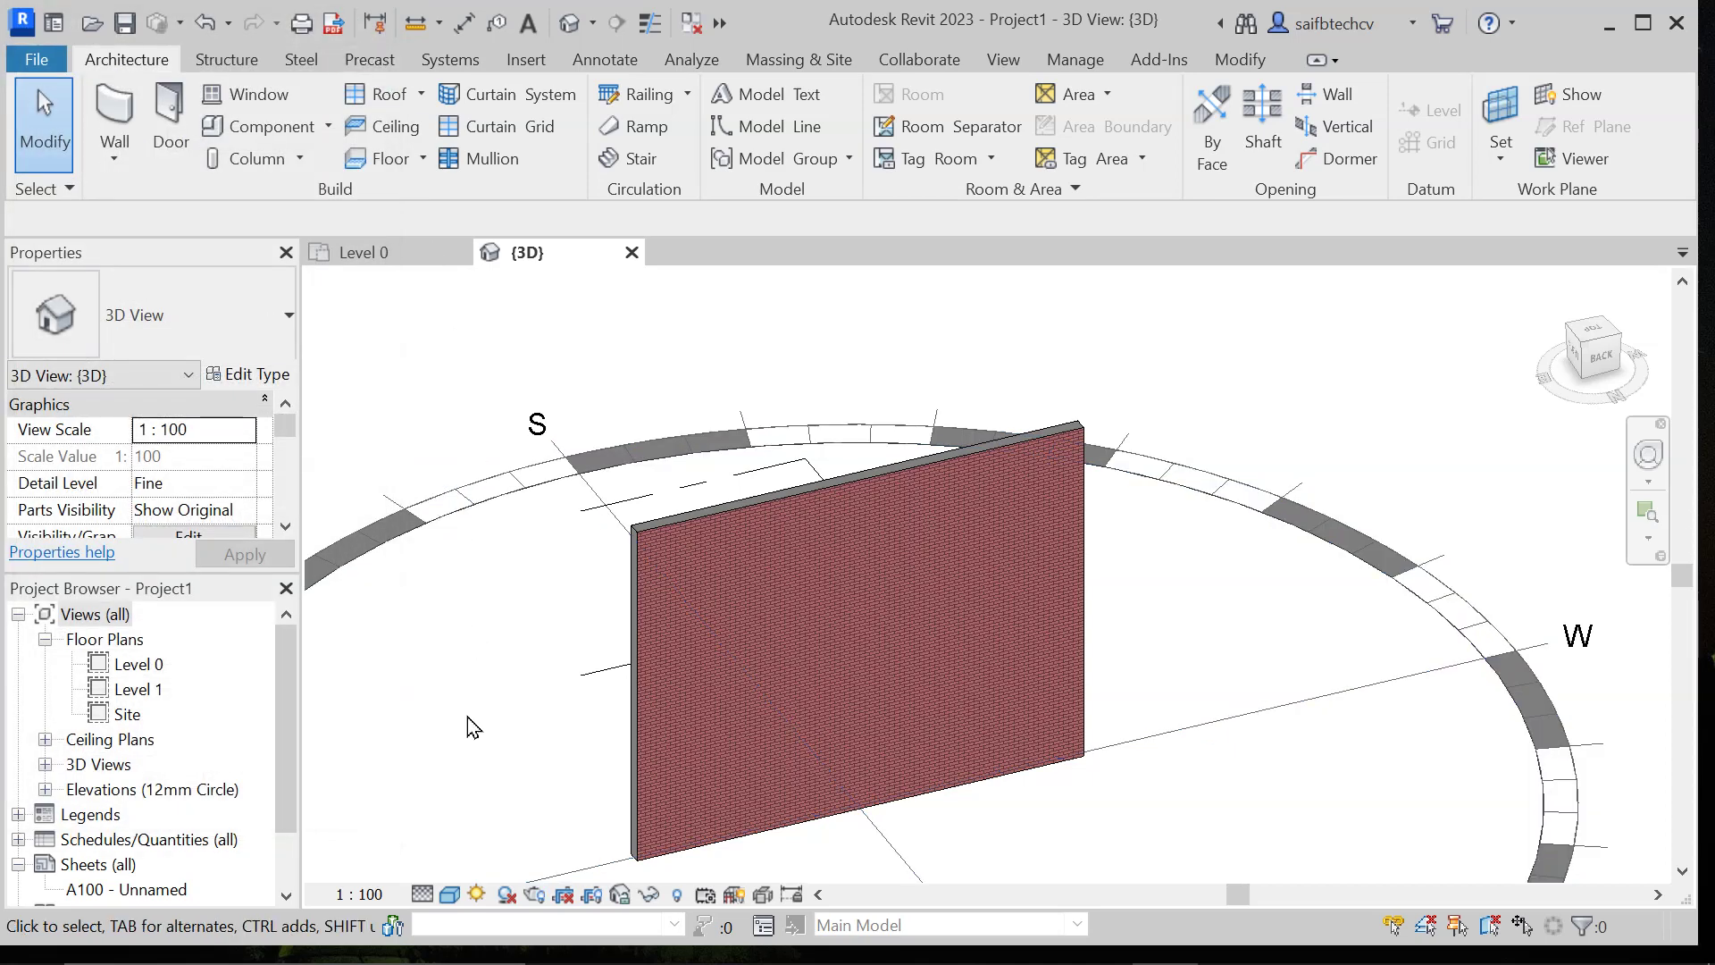